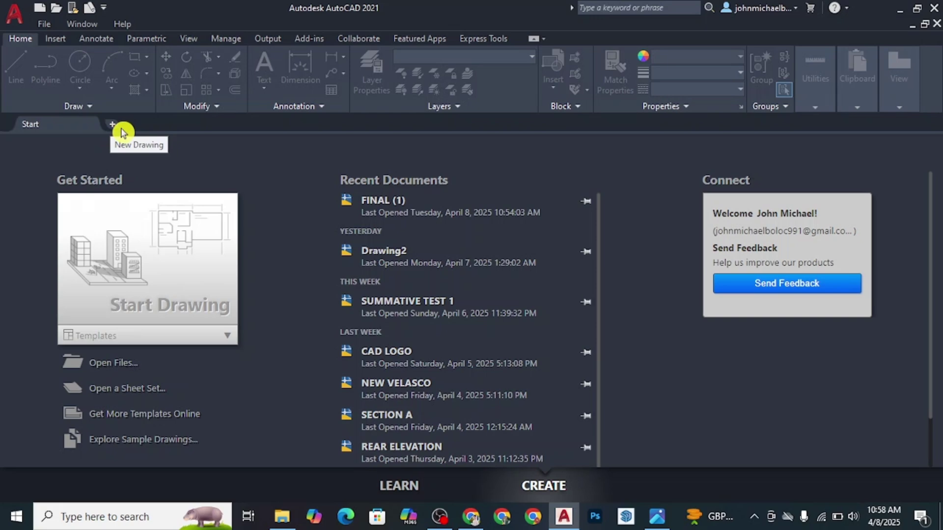
Step: Create a new drawing and review the bearings and distances for Lot 8, Blk 15 in the TECHNICAL DESCRIPTIONS.png image
{"action": "left_click", "coordinate": [121, 131]}
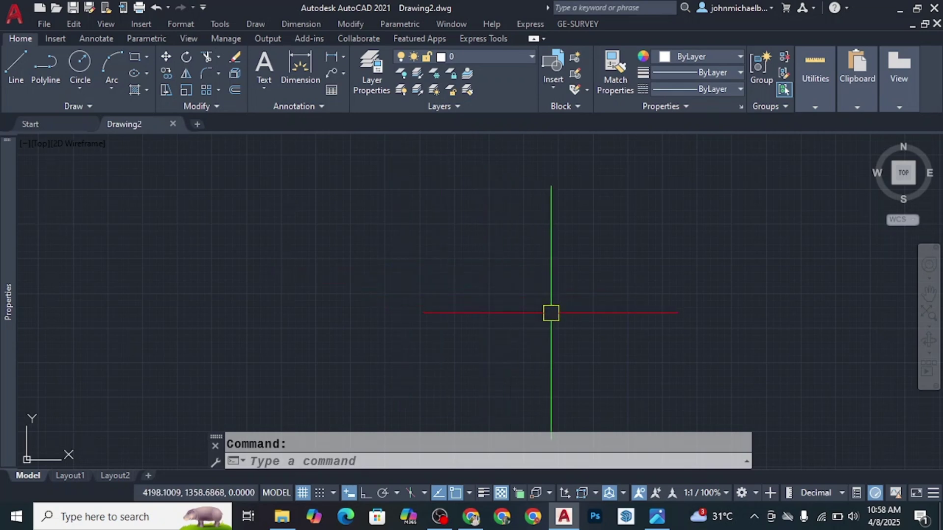
{"action": "left_click", "coordinate": [658, 518]}
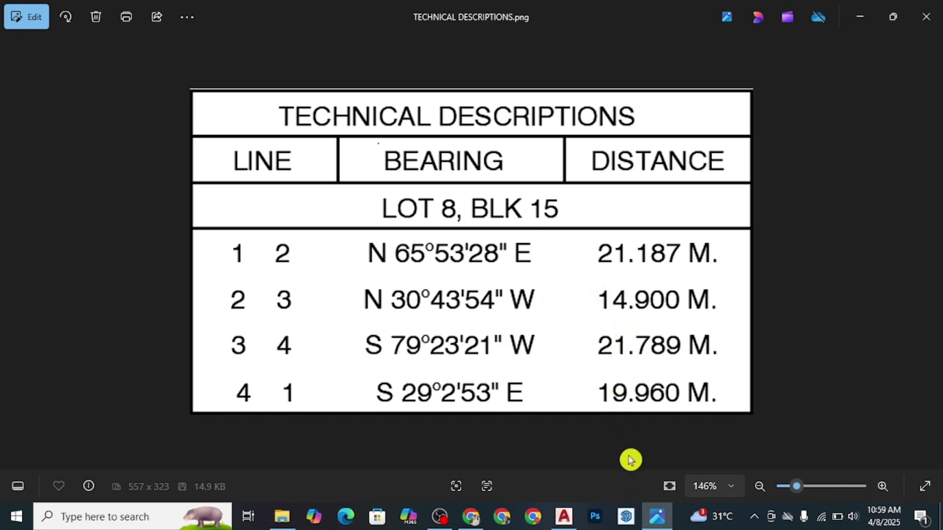
{"action": "left_click", "coordinate": [657, 516]}
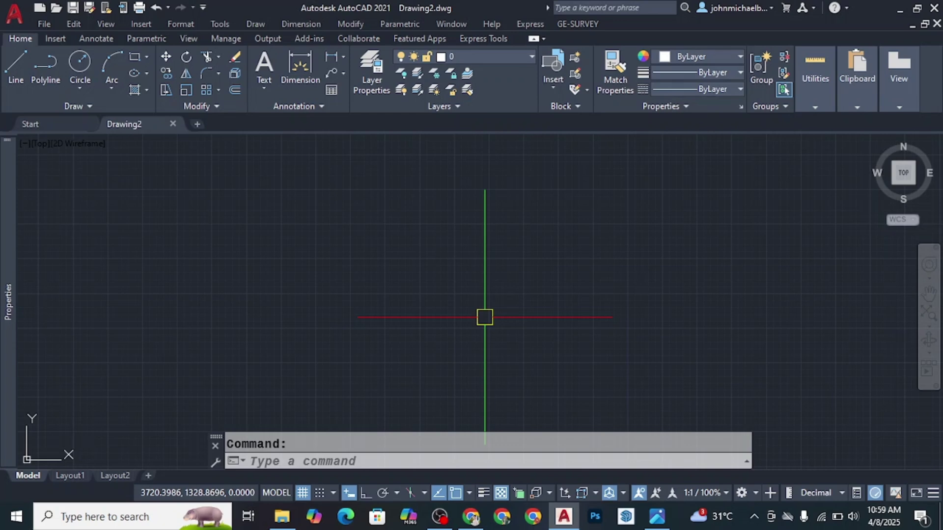
{"action": "left_click", "coordinate": [657, 515]}
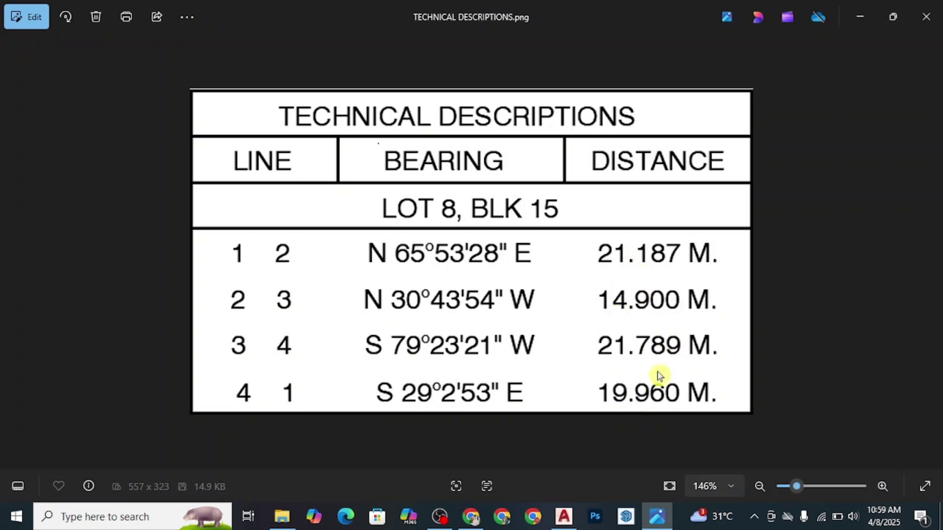
{"action": "left_click", "coordinate": [657, 524]}
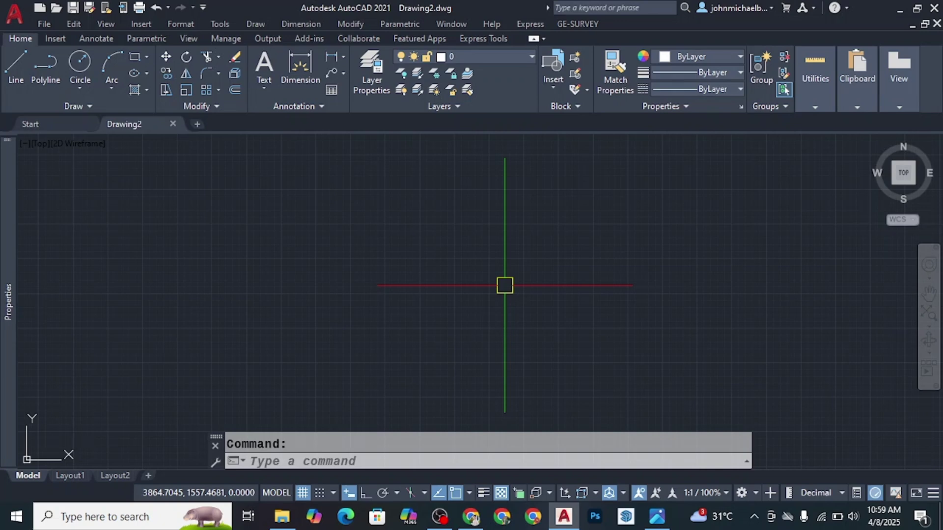
Step: Set the drawing's insertion scale units to Meters and confirm the units settings
{"action": "type", "text": "UN"}
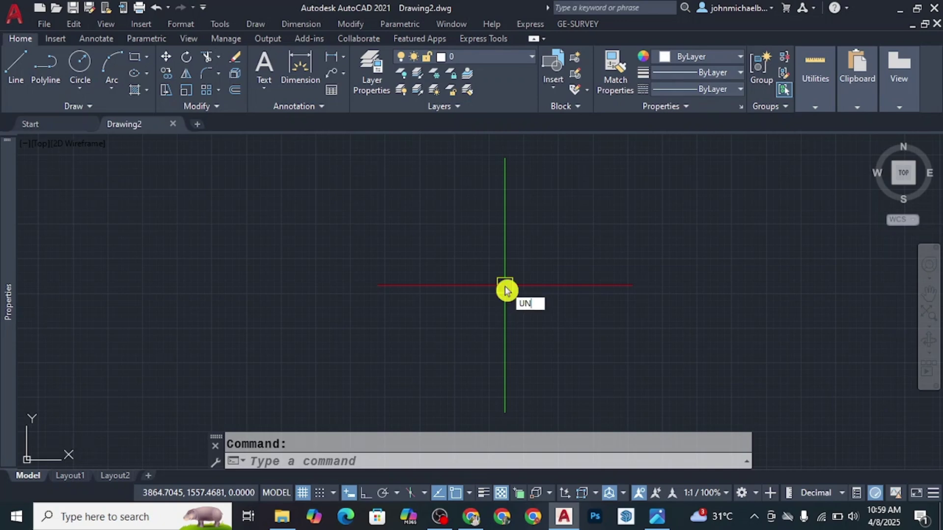
{"action": "key", "text": "Return"}
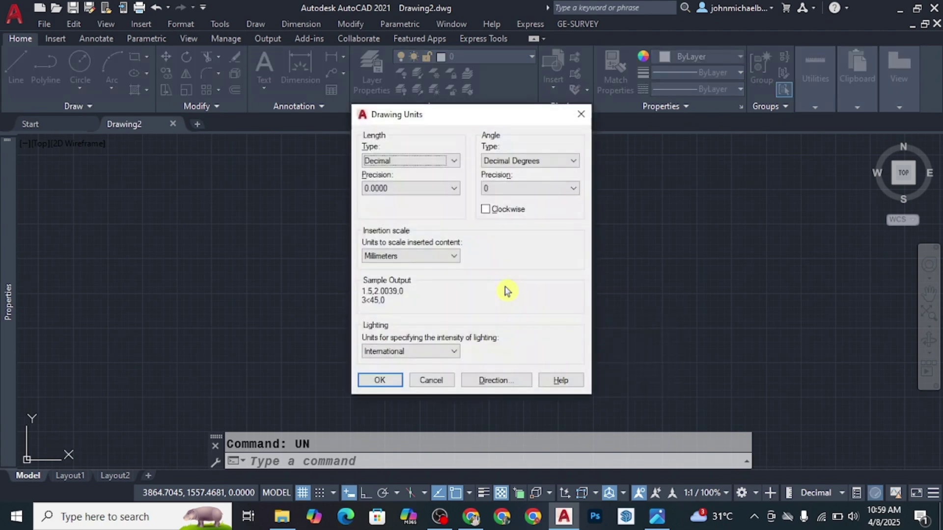
{"action": "left_click", "coordinate": [438, 260]}
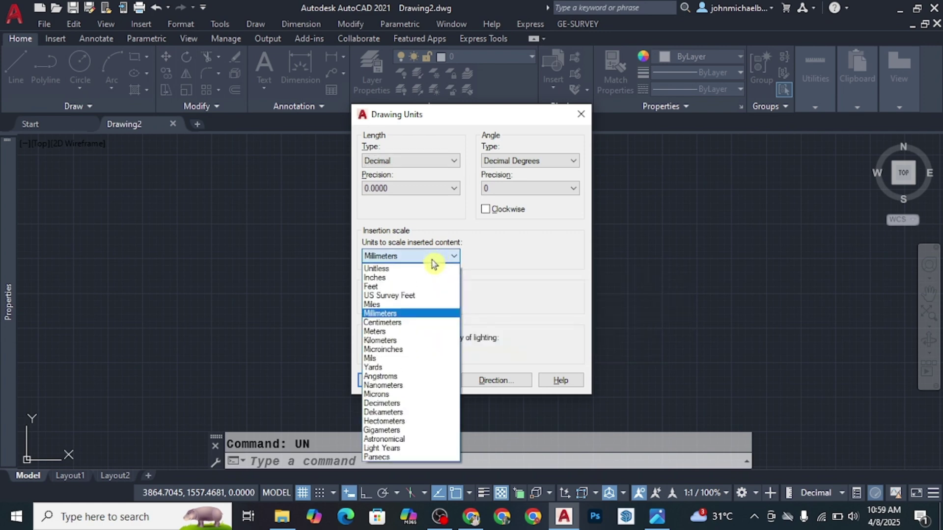
{"action": "left_click", "coordinate": [415, 332]}
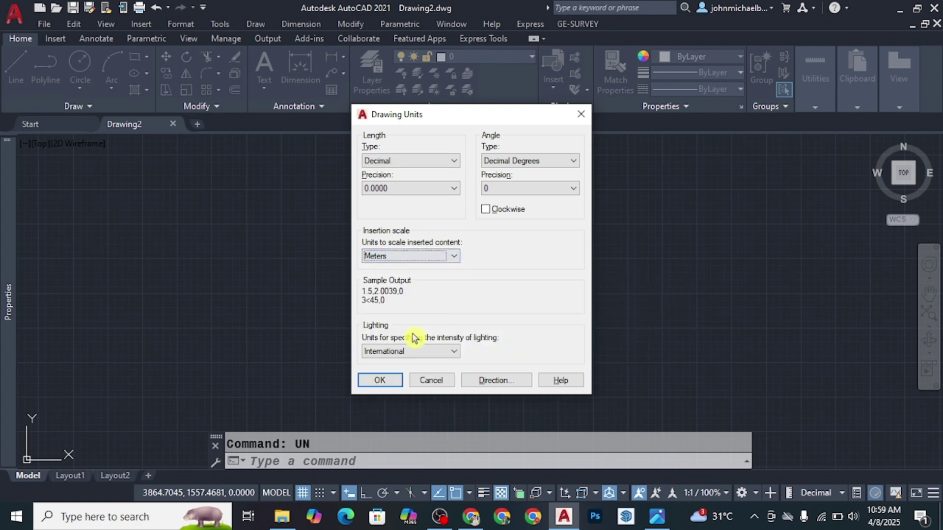
{"action": "left_click", "coordinate": [381, 381]}
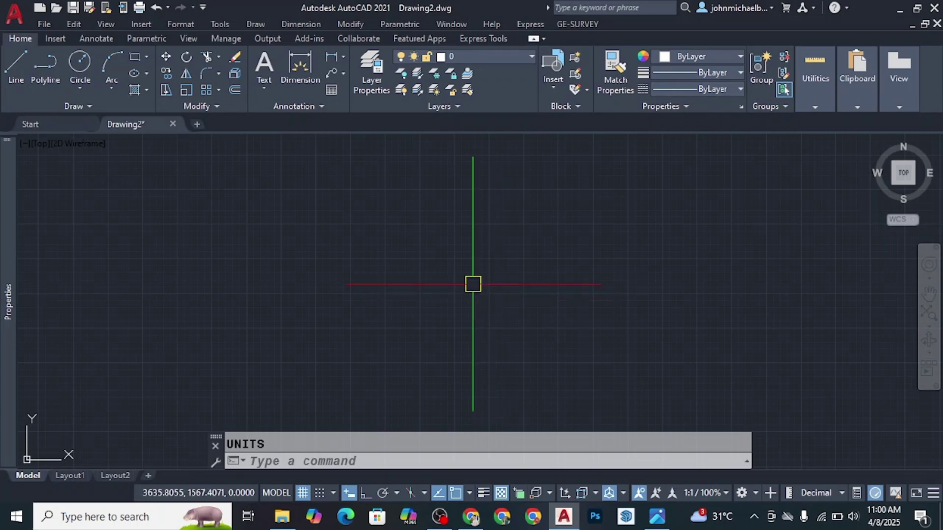
Step: Run -DWGUNITS and set the length unit to 6 (Meters) with linear display format 2 (Decimal)
{"action": "type", "text": "DWG"}
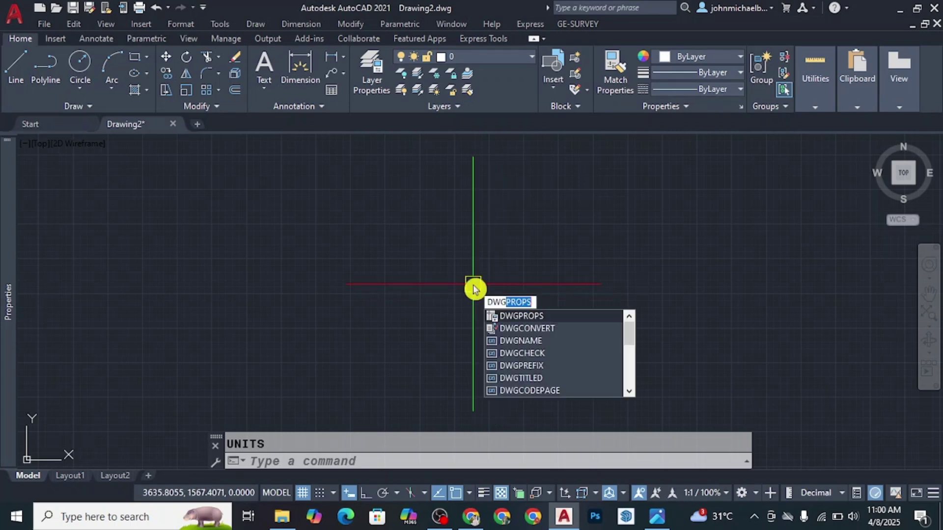
{"action": "type", "text": "UN"}
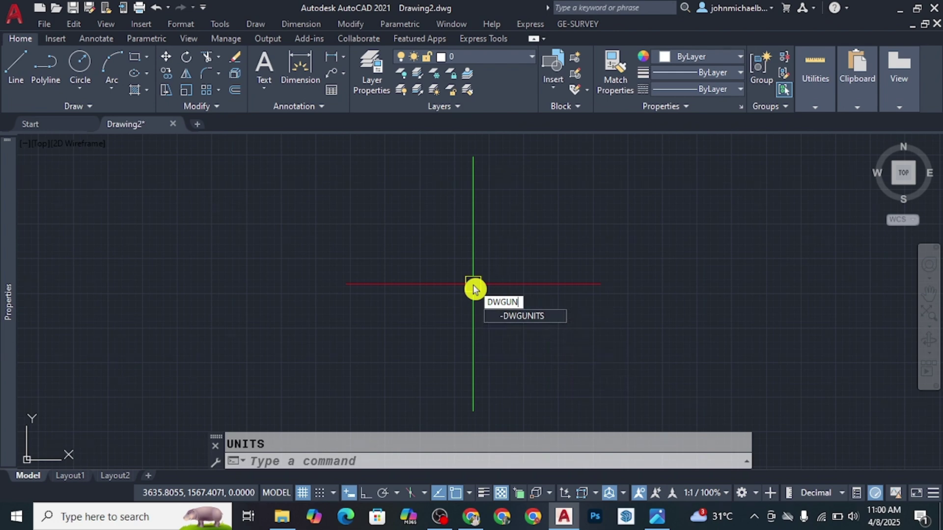
{"action": "key", "text": "Return"}
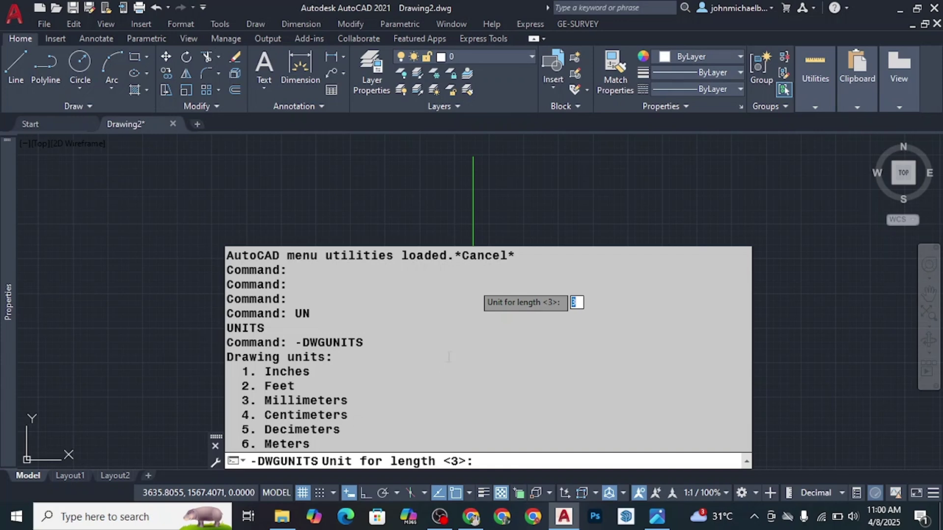
{"action": "type", "text": "6"}
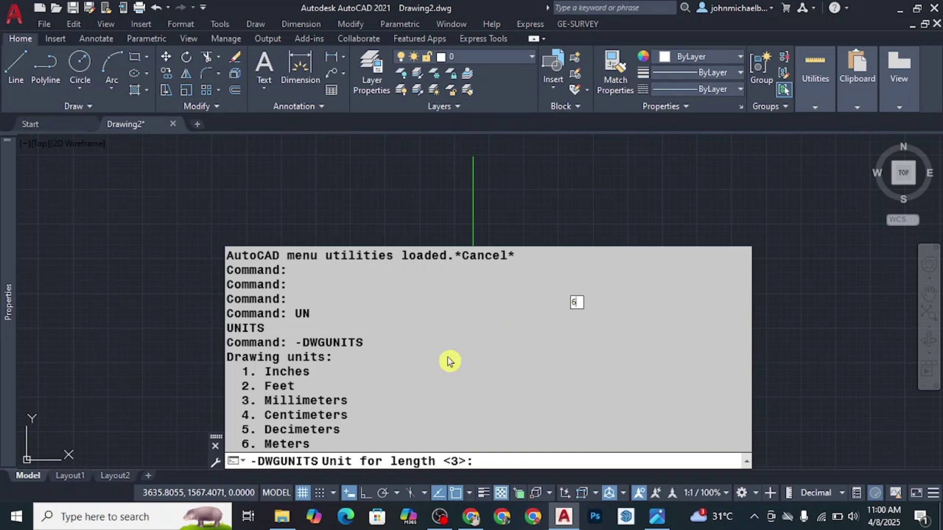
{"action": "key", "text": "Return"}
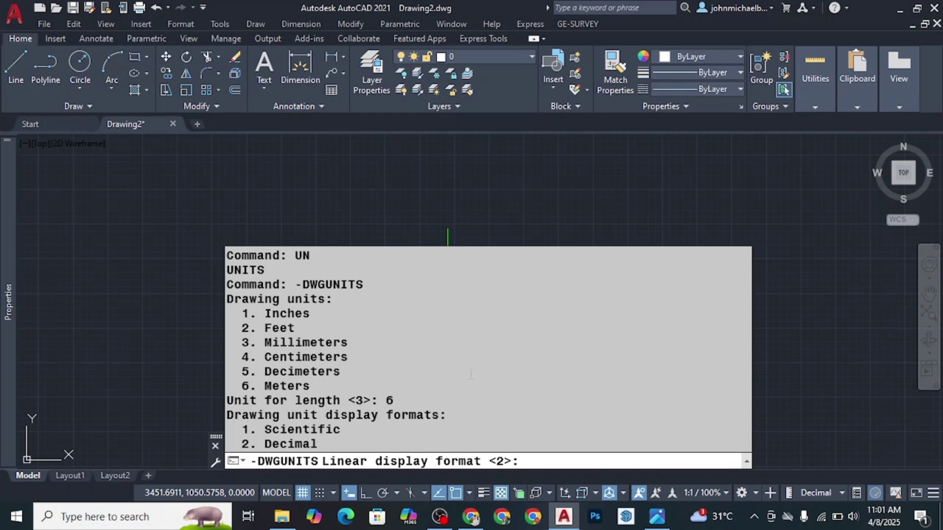
{"action": "type", "text": "2"}
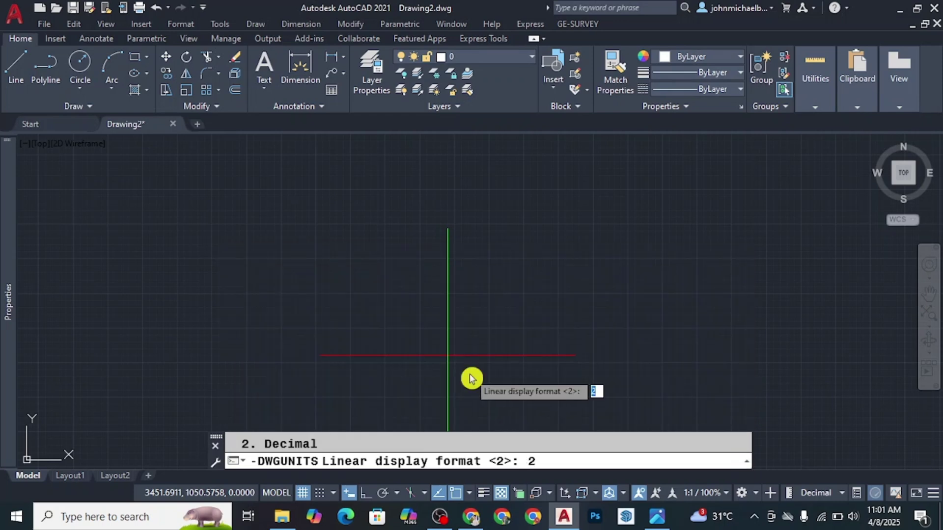
{"action": "key", "text": "Return"}
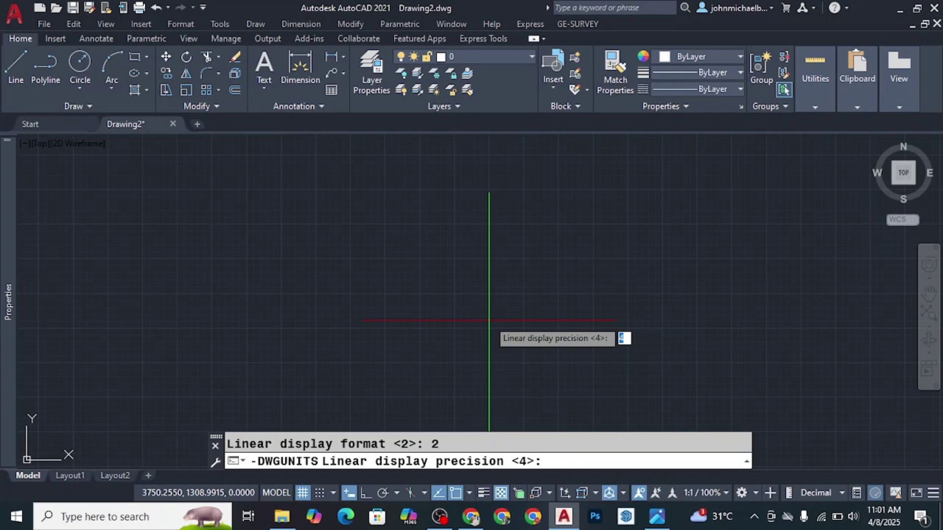
Step: Set the linear display precision to 2, and accept the default object-scaling and INSUNITS-matching options to finish -DWGUNITS
{"action": "type", "text": "2"}
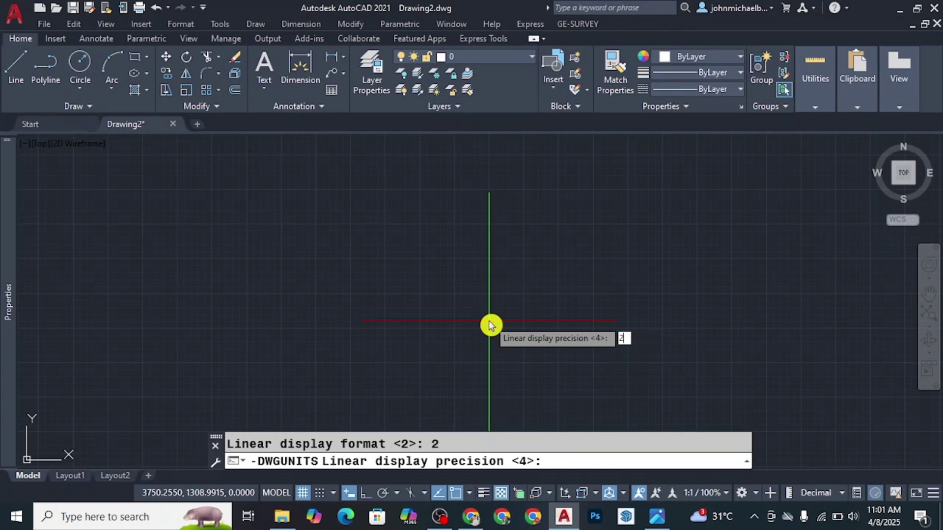
{"action": "key", "text": "Return"}
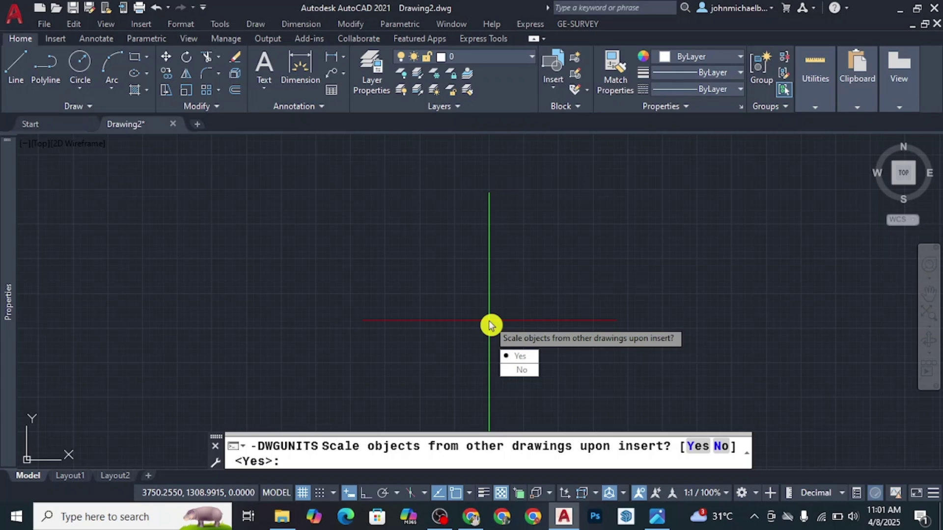
{"action": "key", "text": "Return"}
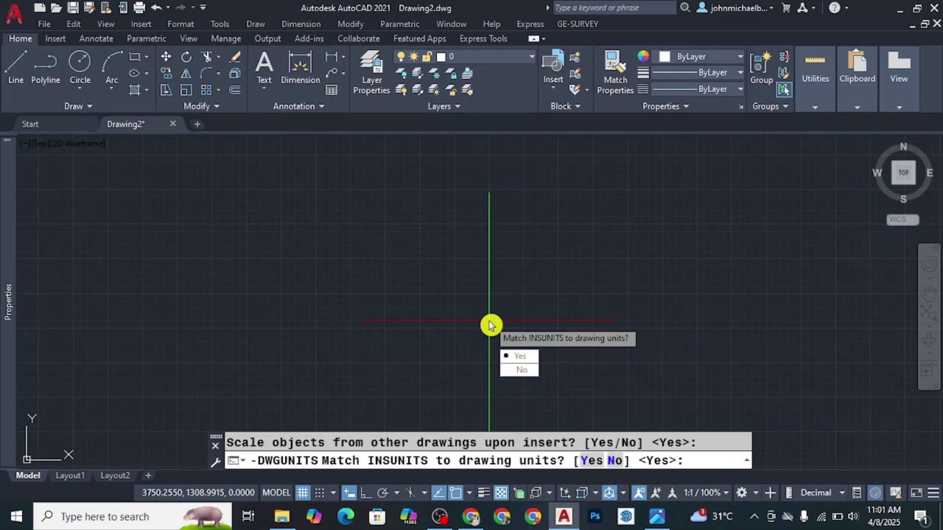
{"action": "key", "text": "Return"}
{"action": "key", "text": "Return"}
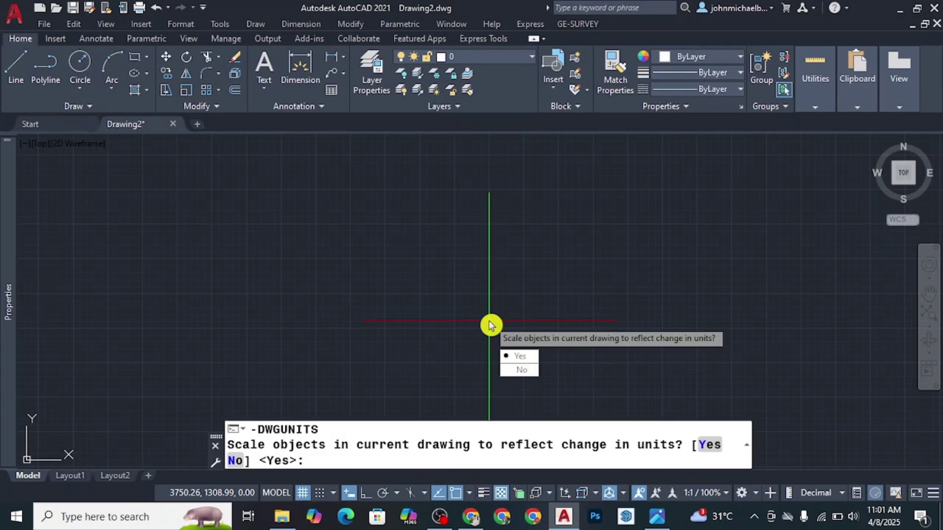
{"action": "key", "text": "Return"}
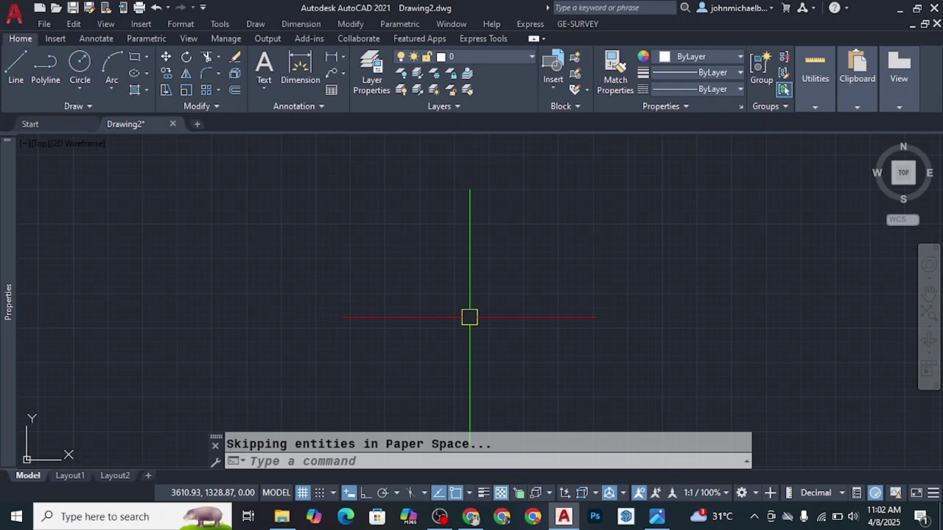
Step: Set the drawing's angle type to Surveyor's Units with precision N 0d00'00" E, checking the bearing format in the technical descriptions image
{"action": "type", "text": "UN"}
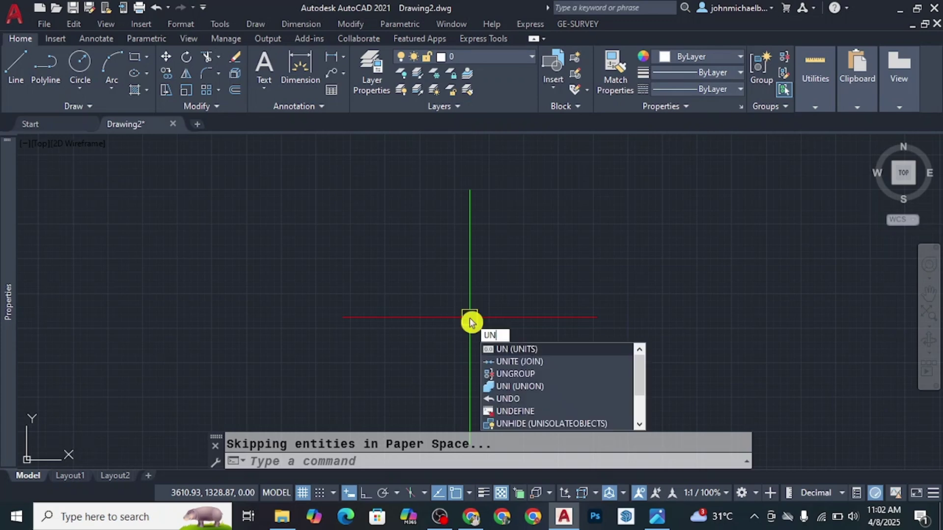
{"action": "key", "text": "Return"}
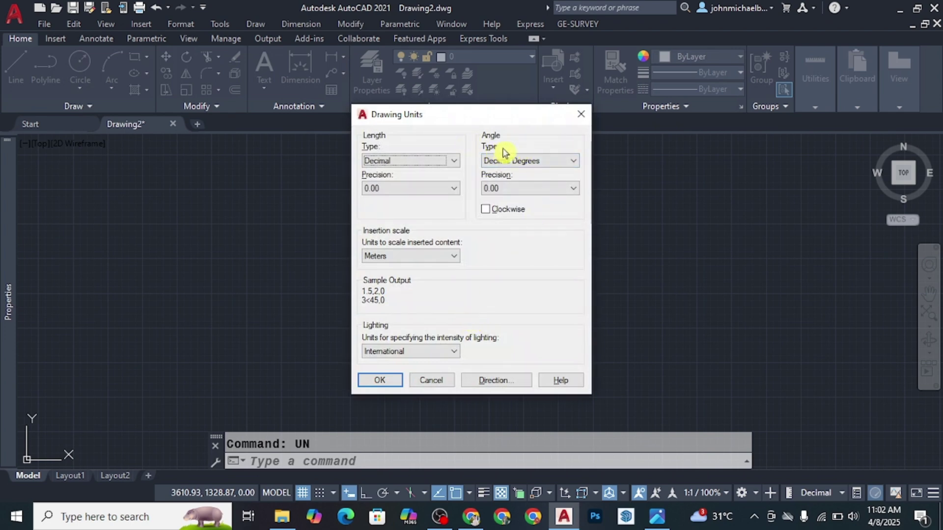
{"action": "left_click", "coordinate": [549, 161]}
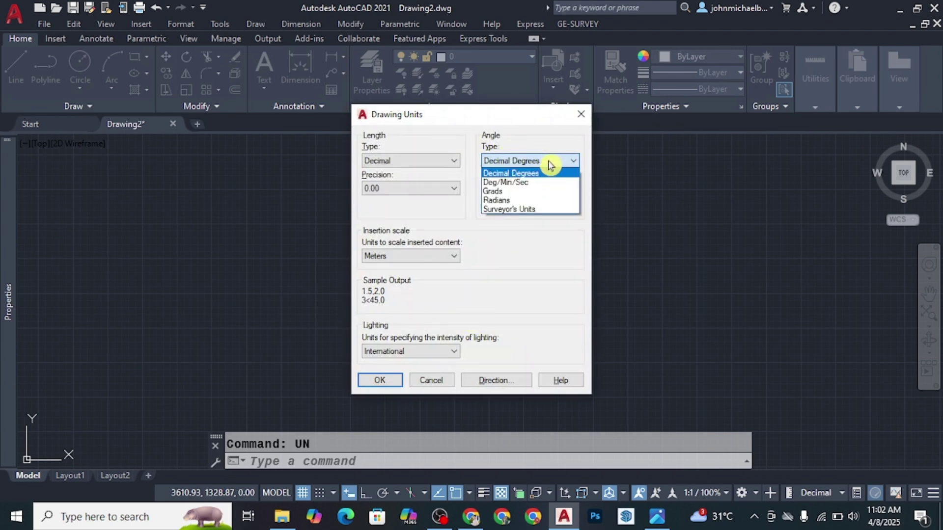
{"action": "left_click", "coordinate": [540, 218]}
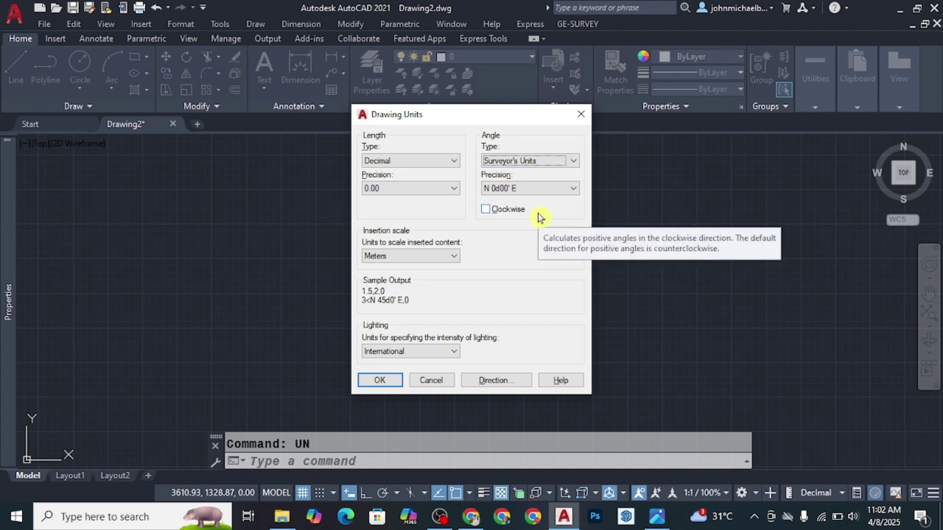
{"action": "left_click", "coordinate": [562, 190]}
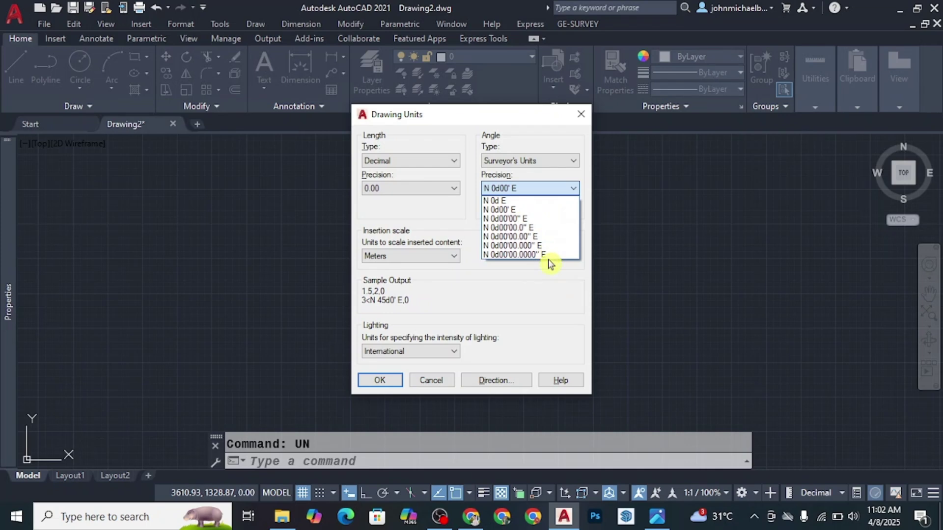
{"action": "left_click", "coordinate": [656, 516]}
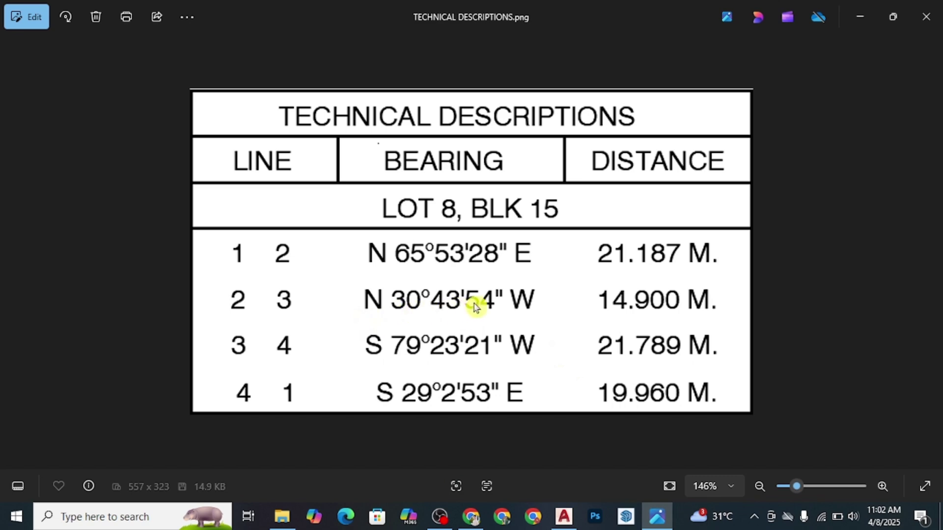
{"action": "left_click", "coordinate": [656, 516]}
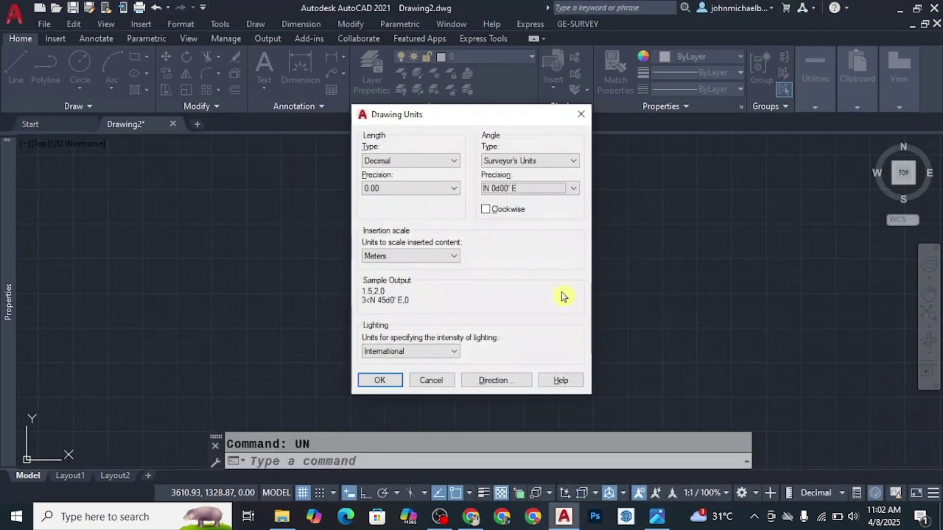
{"action": "left_click", "coordinate": [555, 190]}
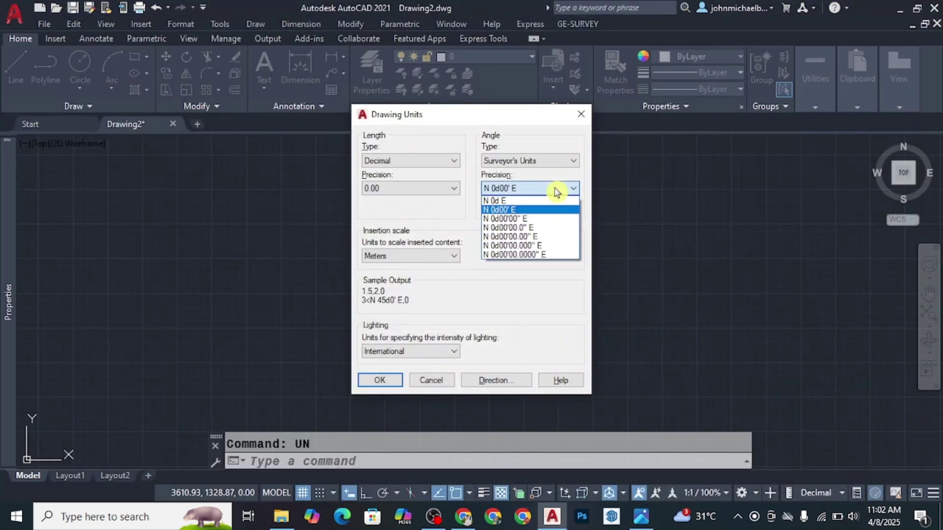
{"action": "left_click", "coordinate": [539, 222]}
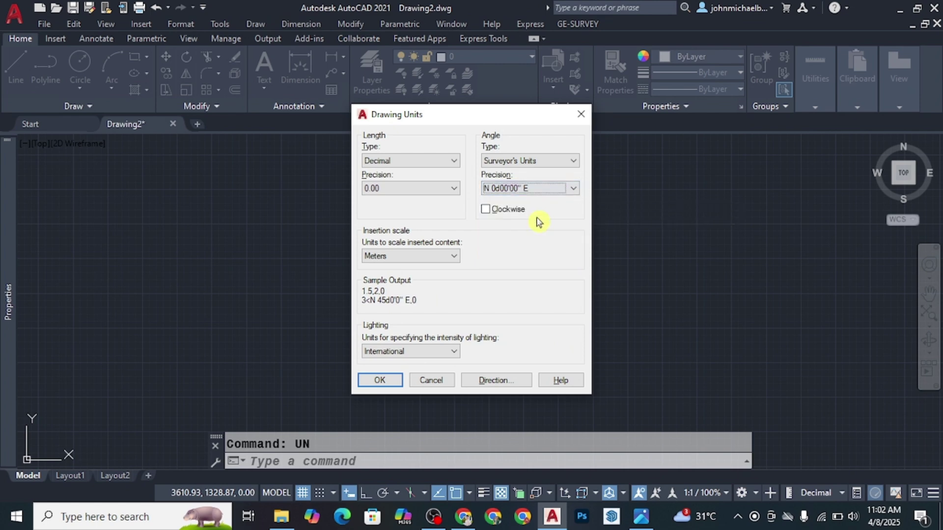
{"action": "left_click", "coordinate": [385, 380]}
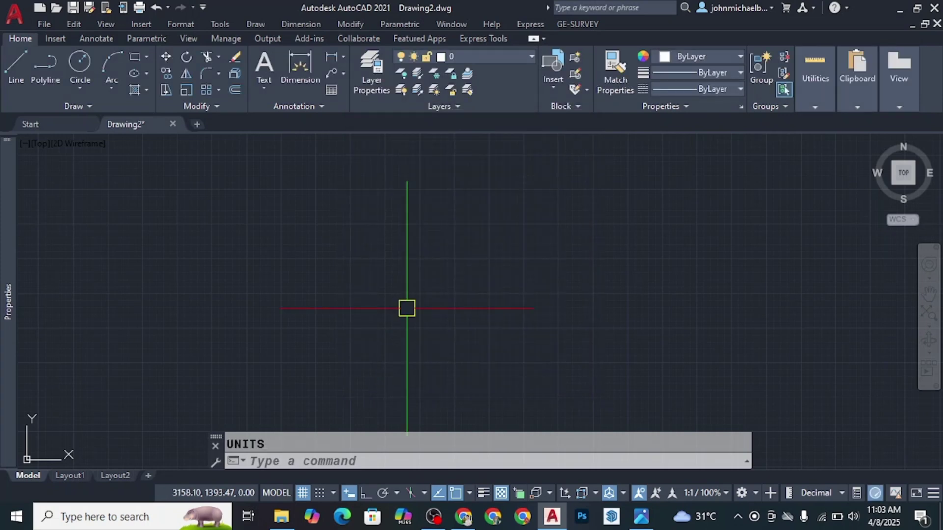
Step: Review the bearings and distances of Lot 8, Blk 15 in the technical descriptions image, and return to the drawing
{"action": "left_click", "coordinate": [641, 516]}
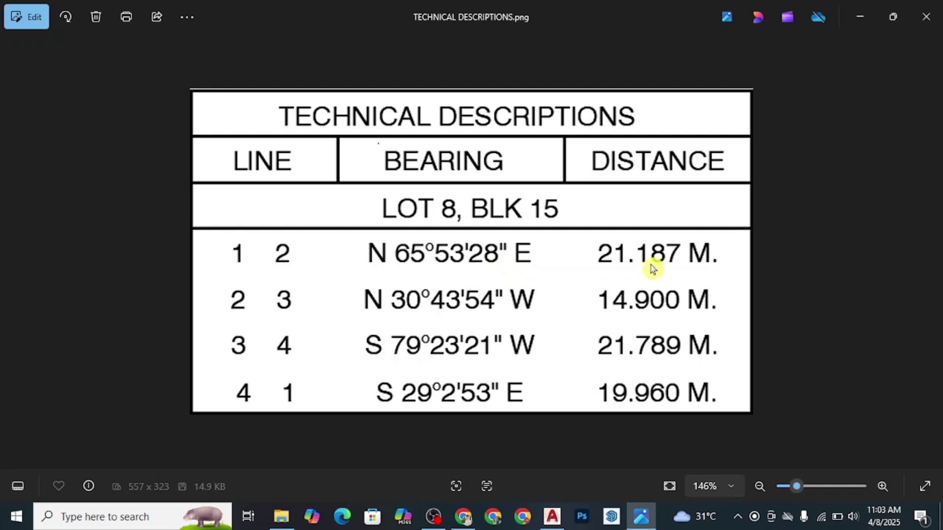
{"action": "left_click", "coordinate": [641, 517]}
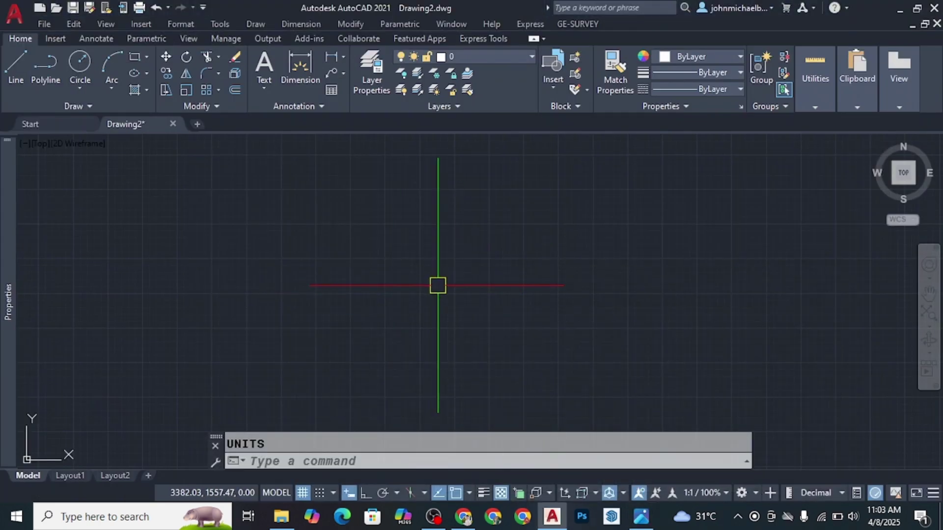
{"action": "type", "text": "L"}
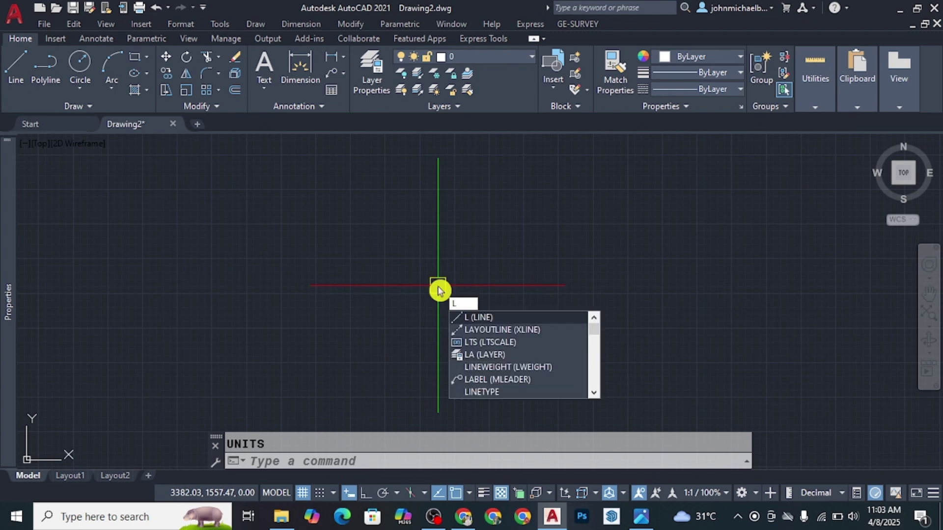
{"action": "key", "text": "Escape"}
{"action": "type", "text": "PL"}
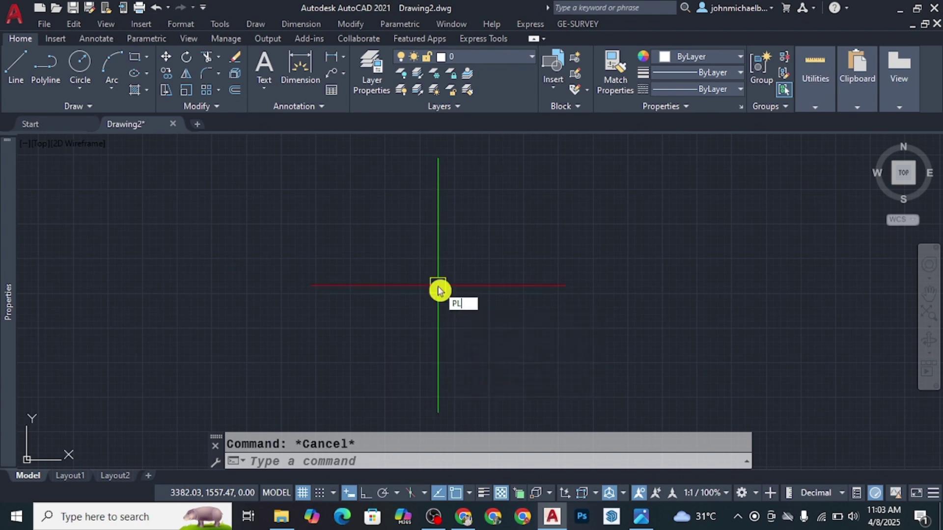
{"action": "key", "text": "BackSpace"}
{"action": "key", "text": "BackSpace"}
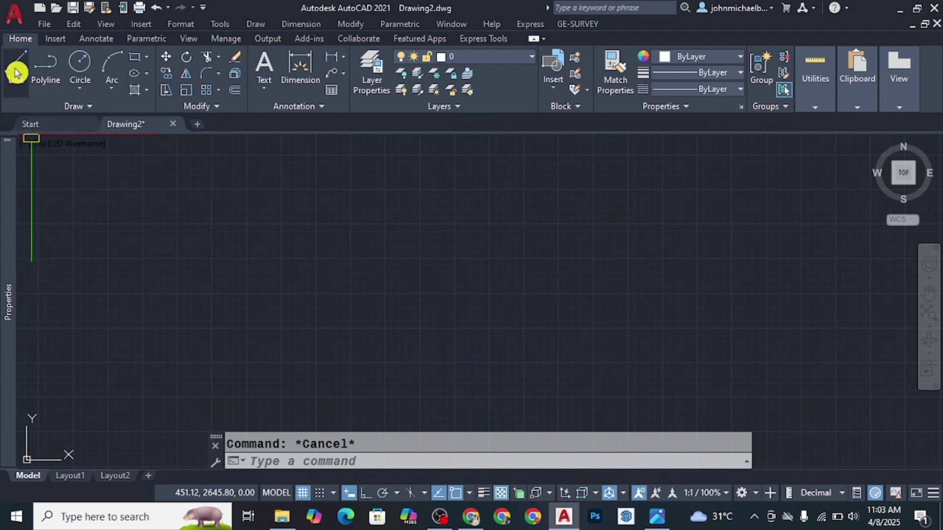
Step: Start a polyline for the lot boundary at a freely chosen point near the middle of the drawing area
{"action": "left_click", "coordinate": [43, 68]}
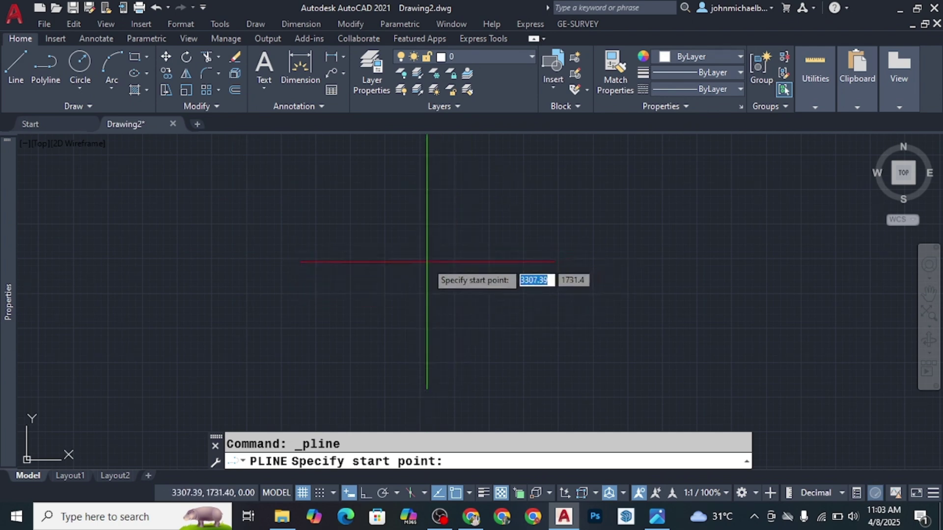
{"action": "left_click", "coordinate": [430, 307]}
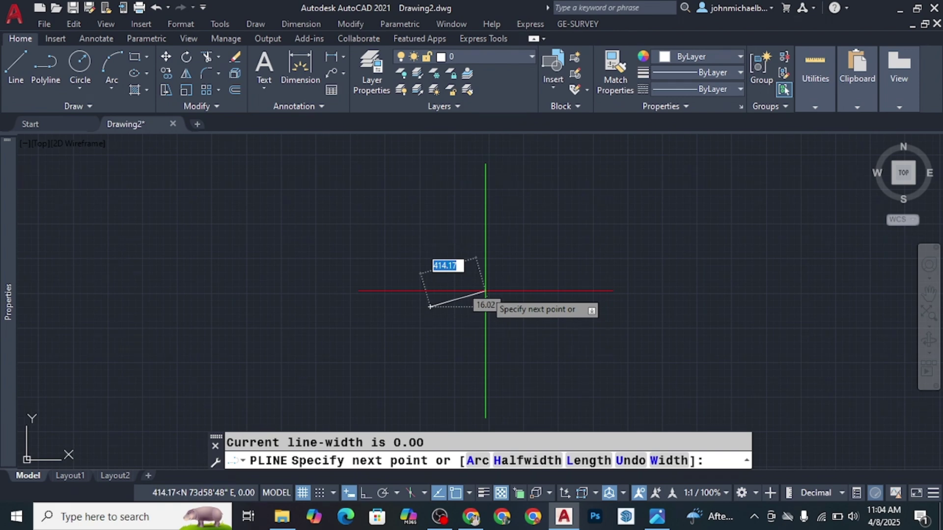
{"action": "middle_click", "coordinate": [485, 291]}
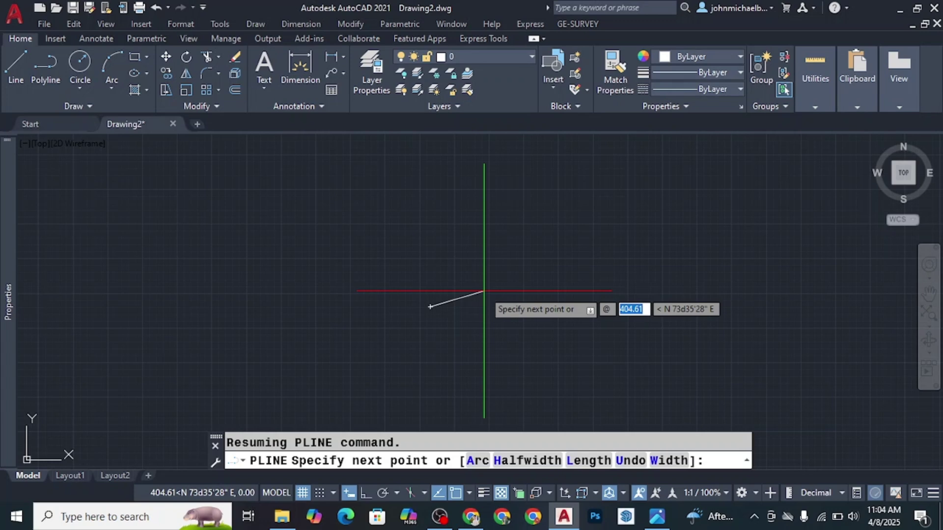
{"action": "left_click", "coordinate": [657, 516]}
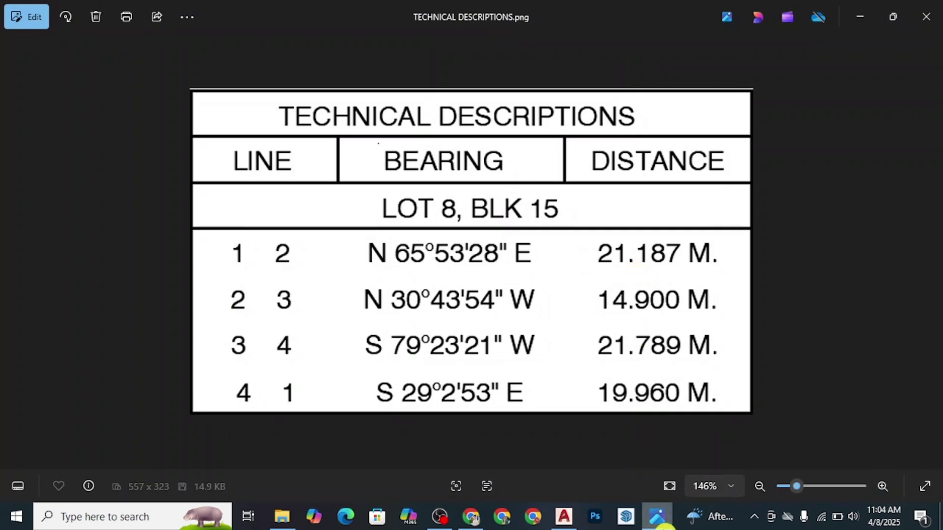
{"action": "left_click", "coordinate": [657, 517]}
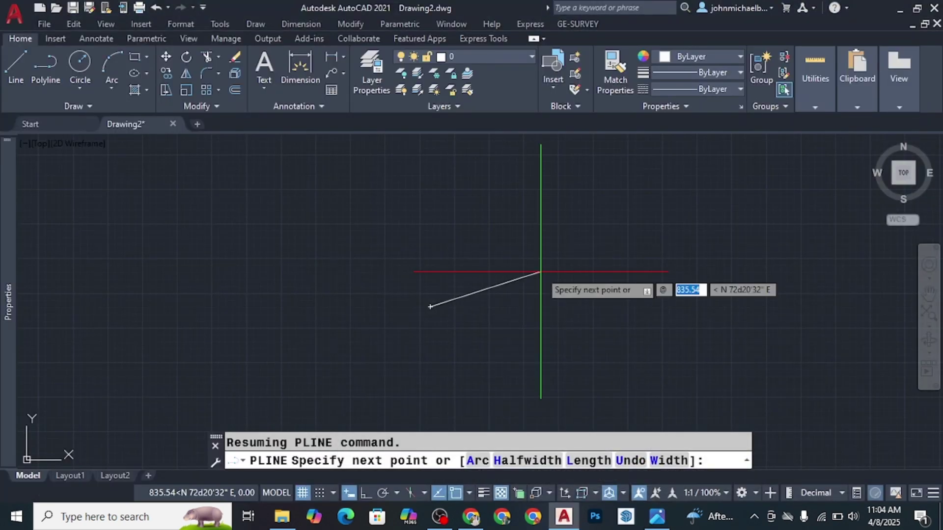
{"action": "type", "text": "21"}
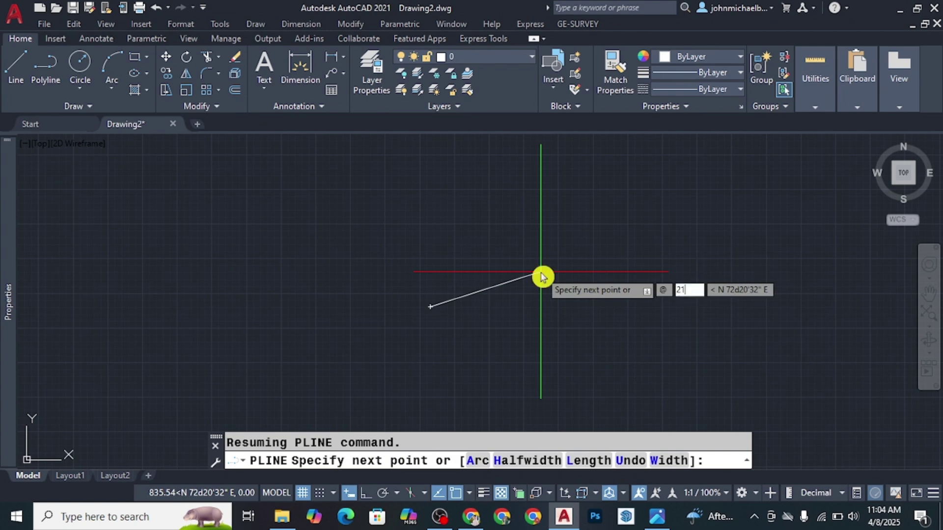
{"action": "type", "text": ".187"}
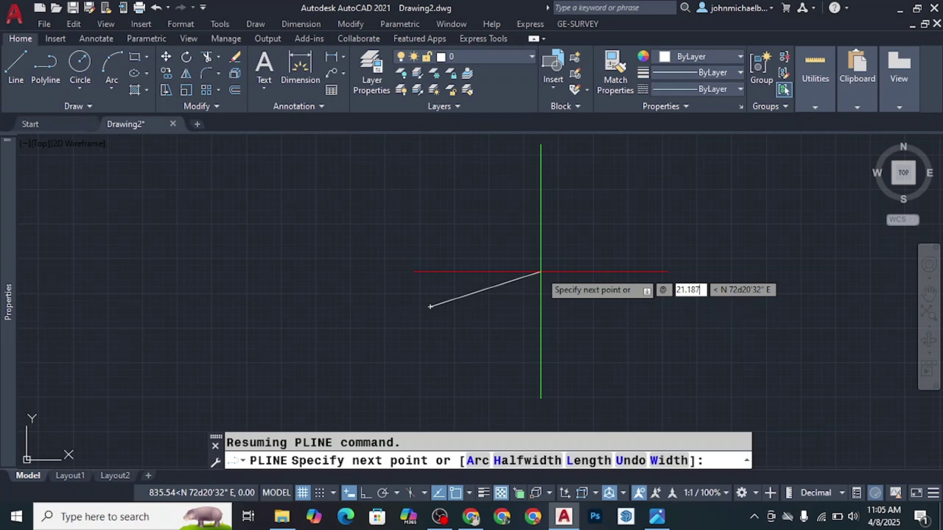
{"action": "key", "text": "Tab"}
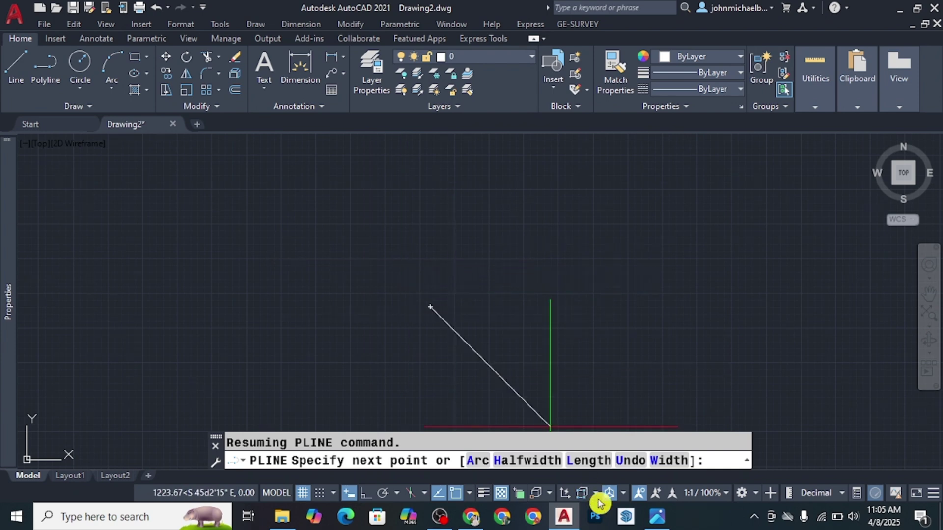
Step: Look up line 1-2 in the technical descriptions image and lock the first polyline segment's distance at 21.187
{"action": "left_click", "coordinate": [657, 516]}
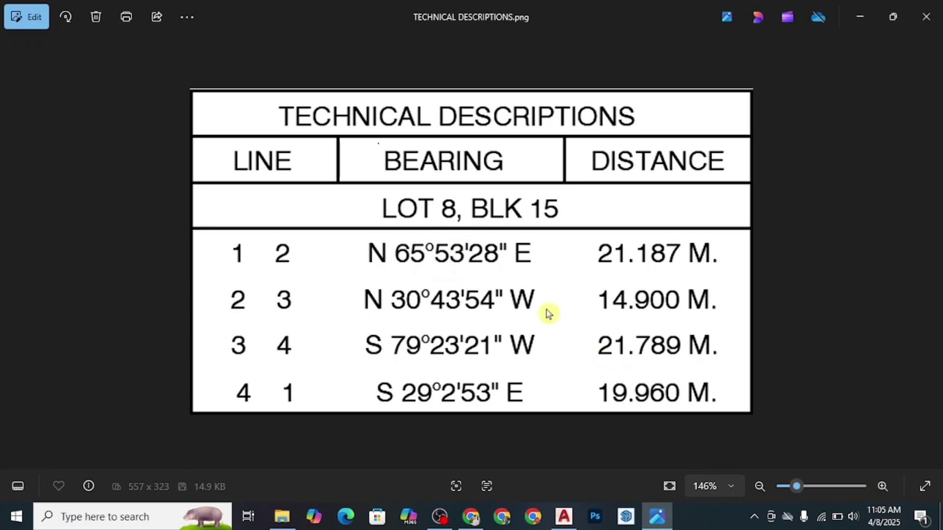
{"action": "mouse_move", "coordinate": [659, 522]}
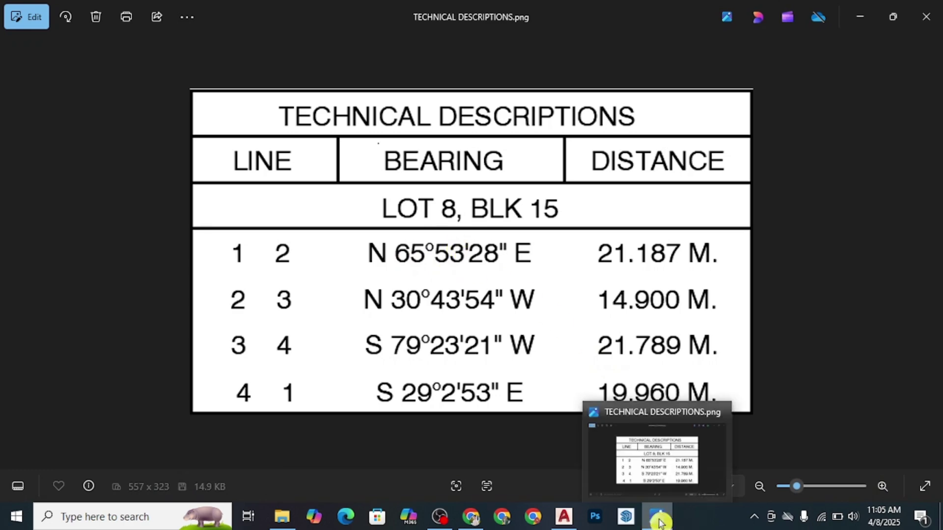
{"action": "left_click", "coordinate": [658, 523]}
{"action": "type", "text": "21.187"}
{"action": "key", "text": "Tab"}
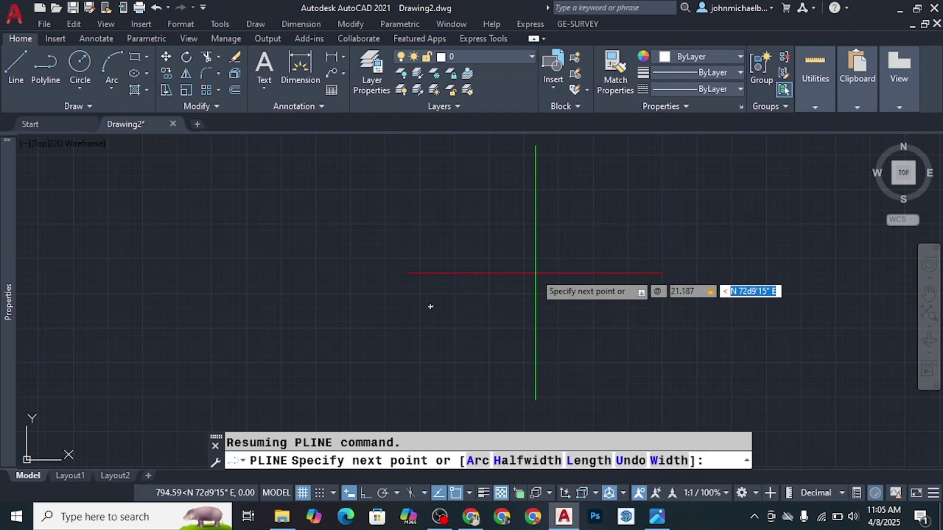
Step: Set the bearing of line 1-2 to N65D53'28"E, following the technical descriptions image, and complete the segment
{"action": "key", "text": "BackSpace"}
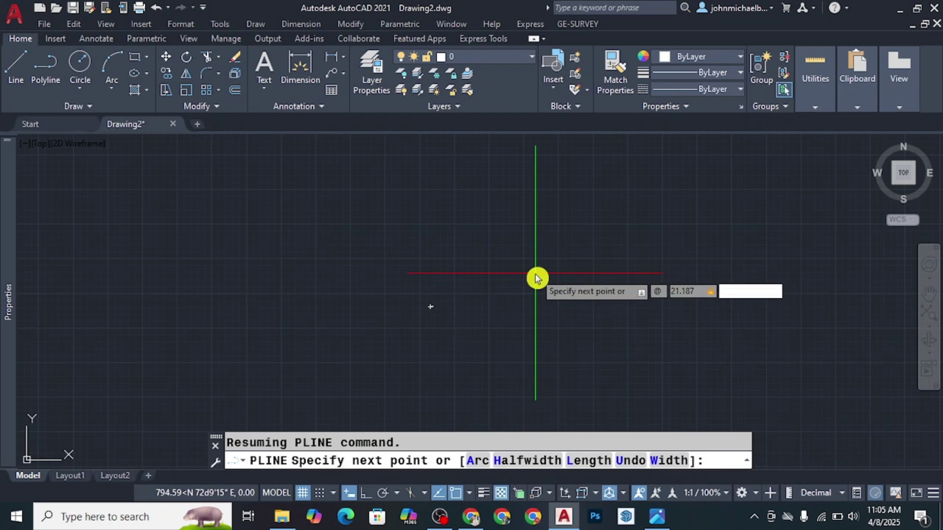
{"action": "type", "text": "N"}
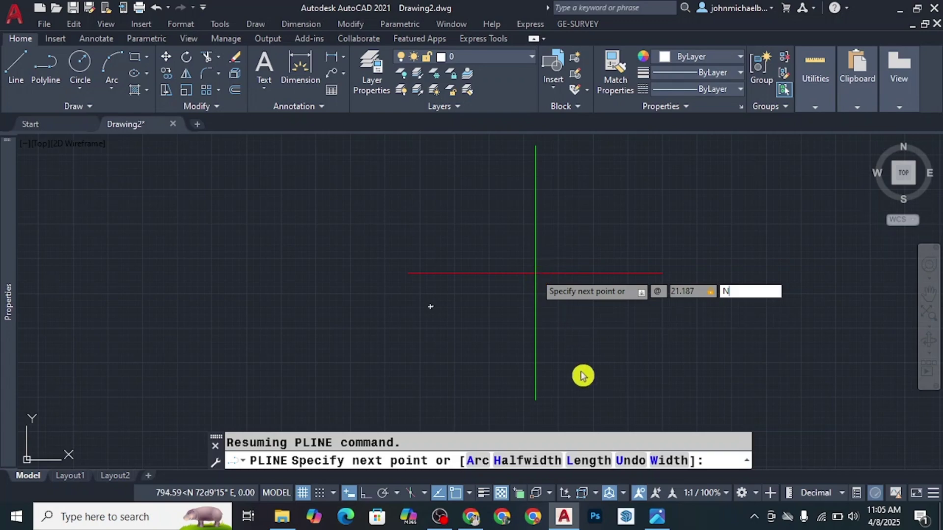
{"action": "left_click", "coordinate": [657, 517]}
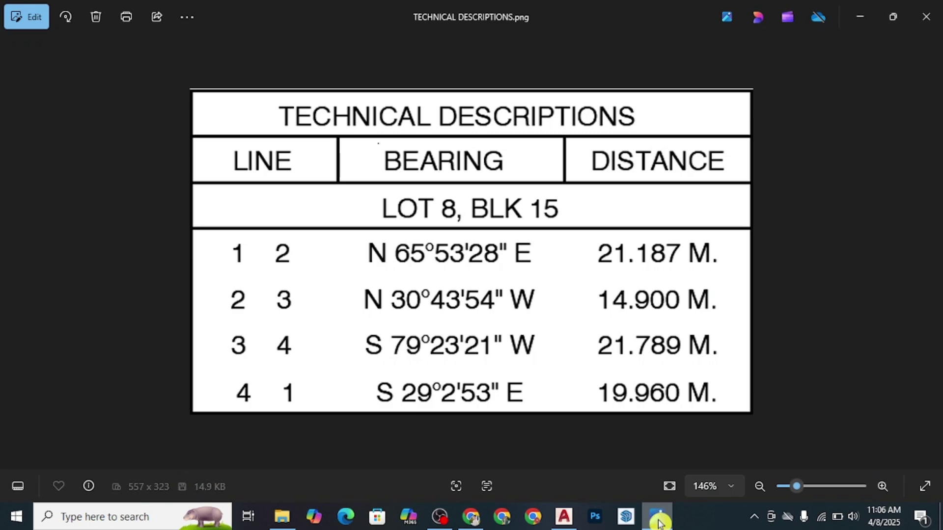
{"action": "left_click", "coordinate": [657, 519]}
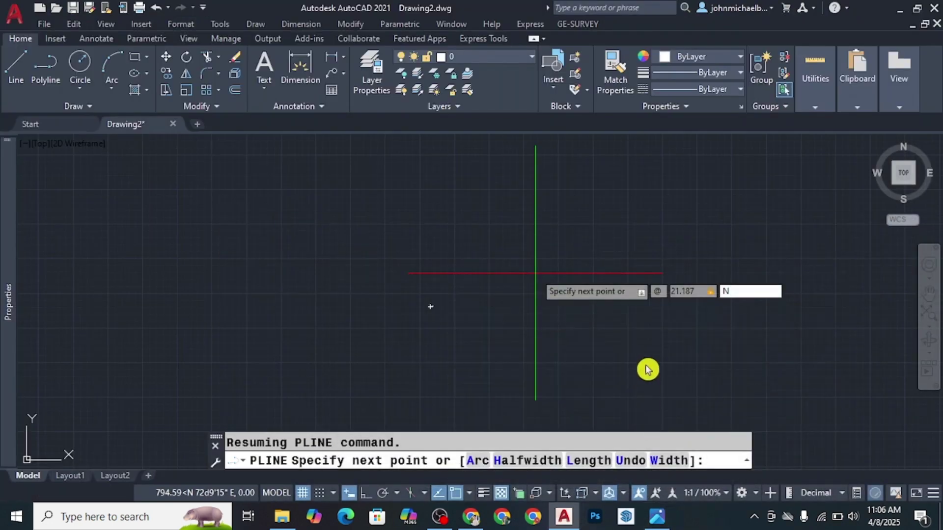
{"action": "type", "text": "65"}
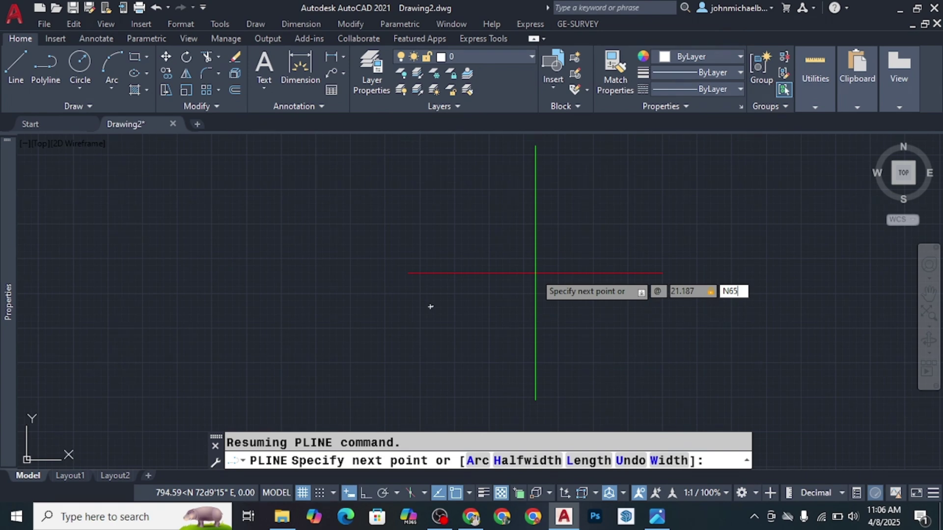
{"action": "type", "text": "D"}
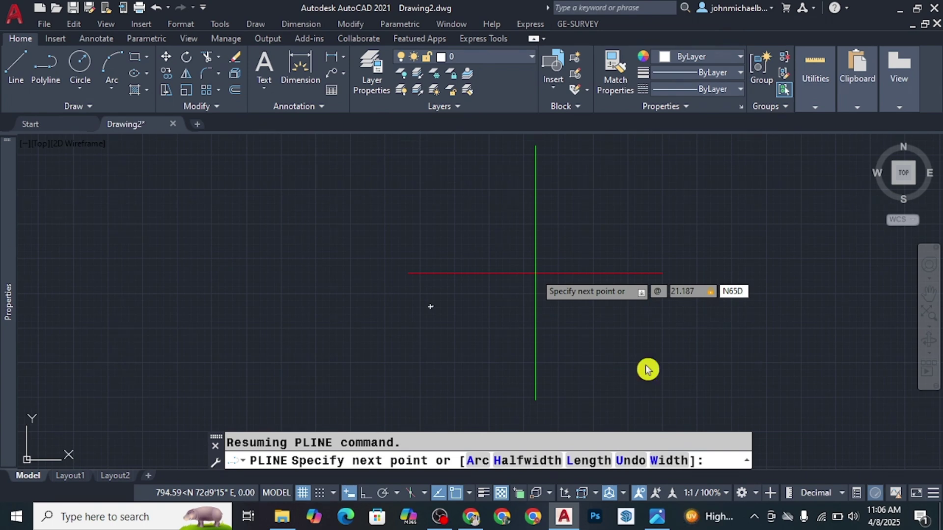
{"action": "left_click", "coordinate": [659, 522]}
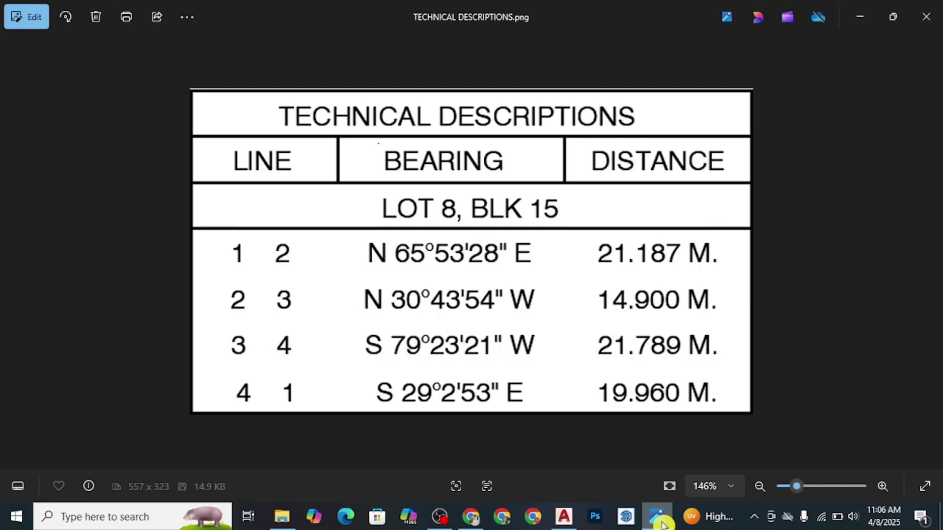
{"action": "left_click", "coordinate": [659, 522]}
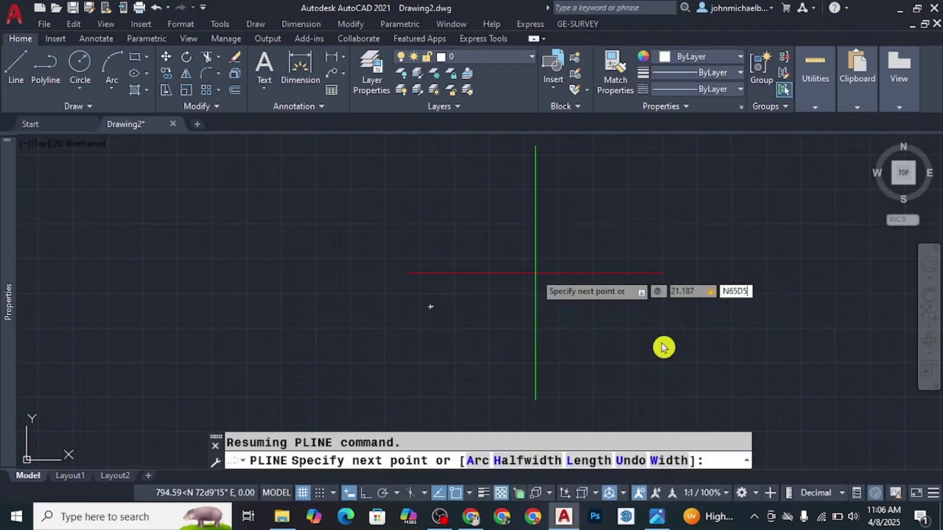
{"action": "type", "text": "3'"}
{"action": "left_click", "coordinate": [658, 520]}
{"action": "left_click", "coordinate": [658, 521]}
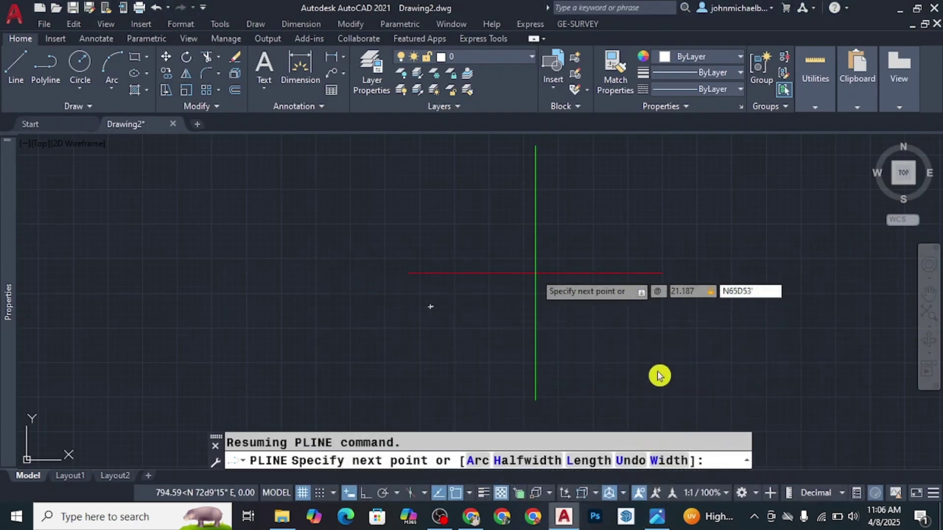
{"action": "type", "text": "28\"E"}
{"action": "key", "text": "Return"}
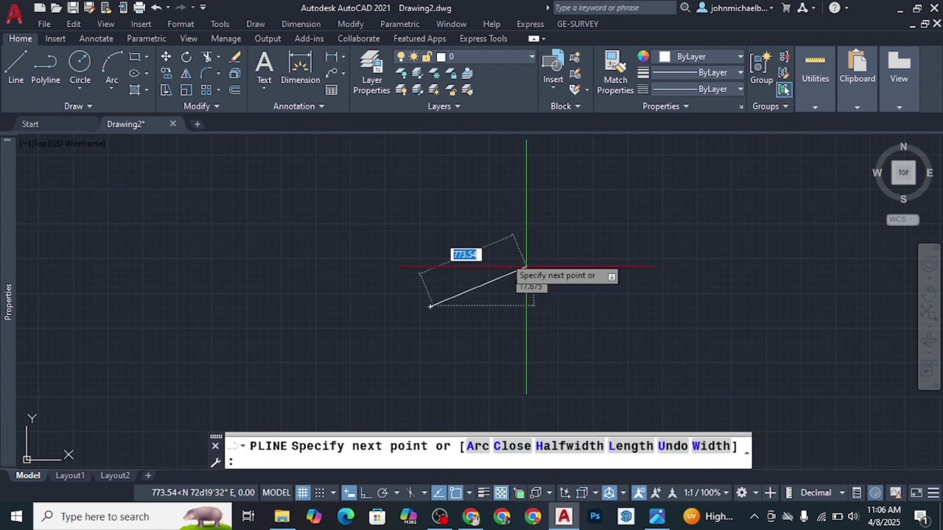
Step: Look up line 2-3 in the technical descriptions image and lock the second polyline segment's distance at 14.9
{"action": "scroll", "coordinate": [425, 295], "scroll_direction": "down", "scroll_amount": 5}
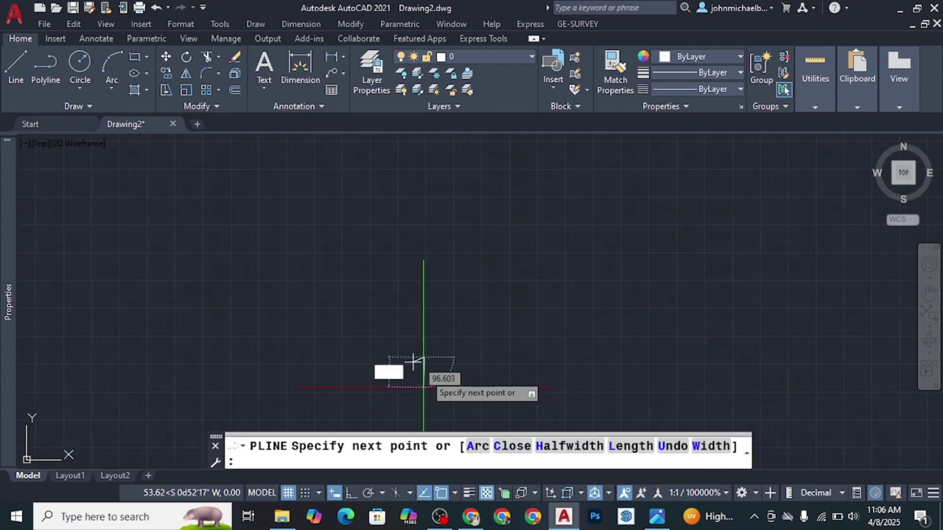
{"action": "scroll", "coordinate": [422, 378], "scroll_direction": "up", "scroll_amount": 5}
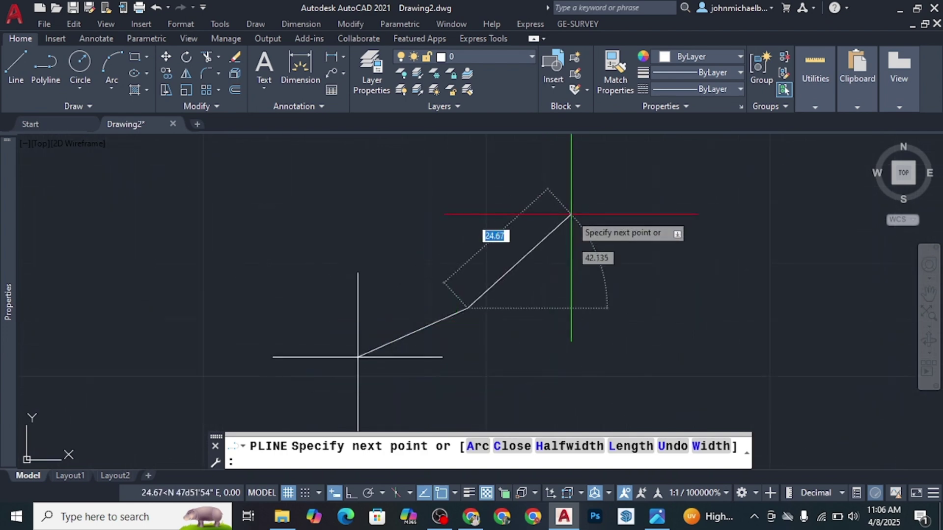
{"action": "scroll", "coordinate": [569, 214], "scroll_direction": "down", "scroll_amount": 2}
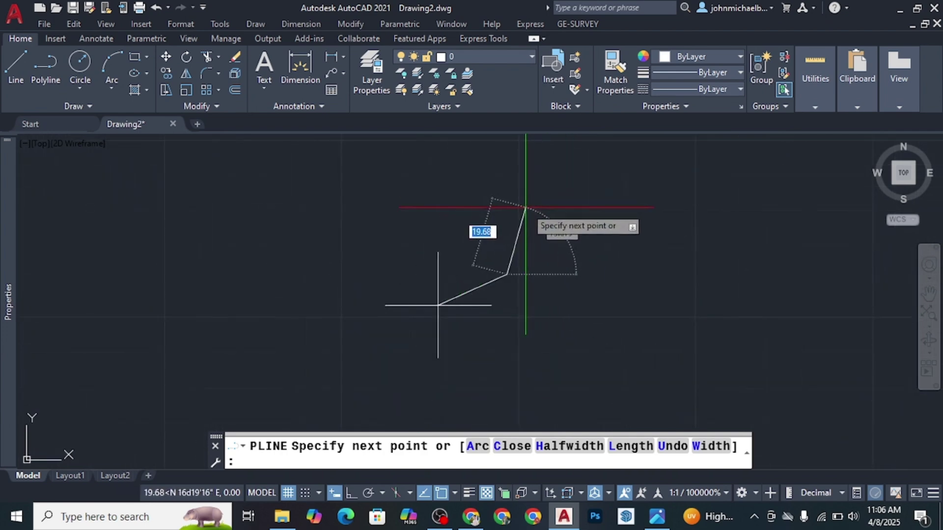
{"action": "scroll", "coordinate": [526, 207], "scroll_direction": "up", "scroll_amount": 2}
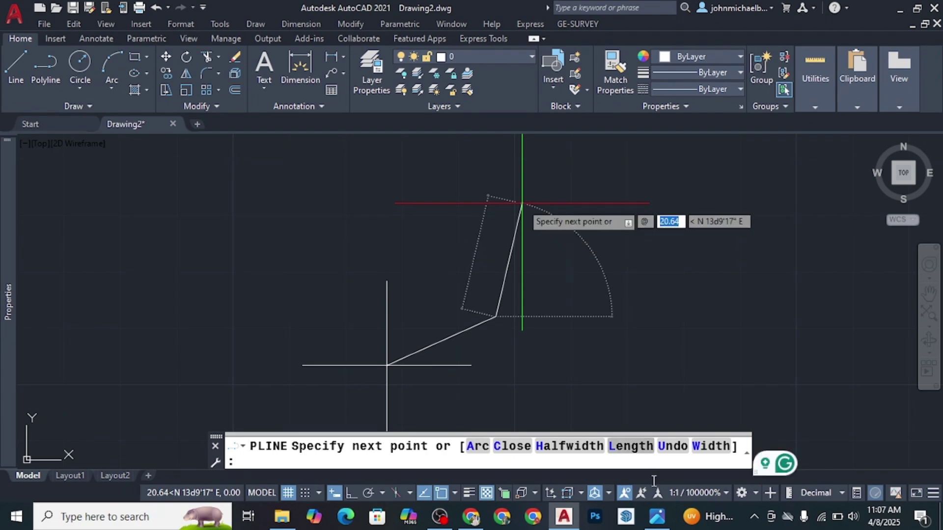
{"action": "left_click", "coordinate": [657, 516]}
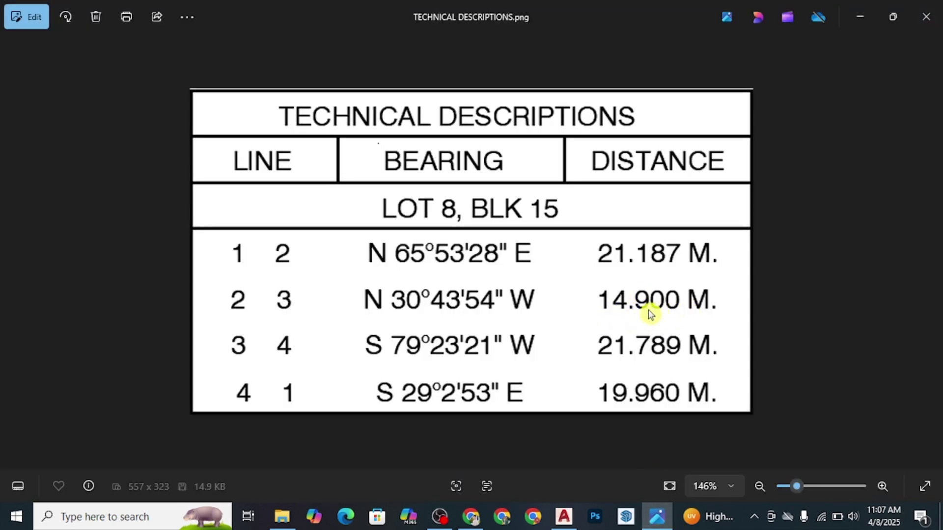
{"action": "left_click", "coordinate": [656, 517]}
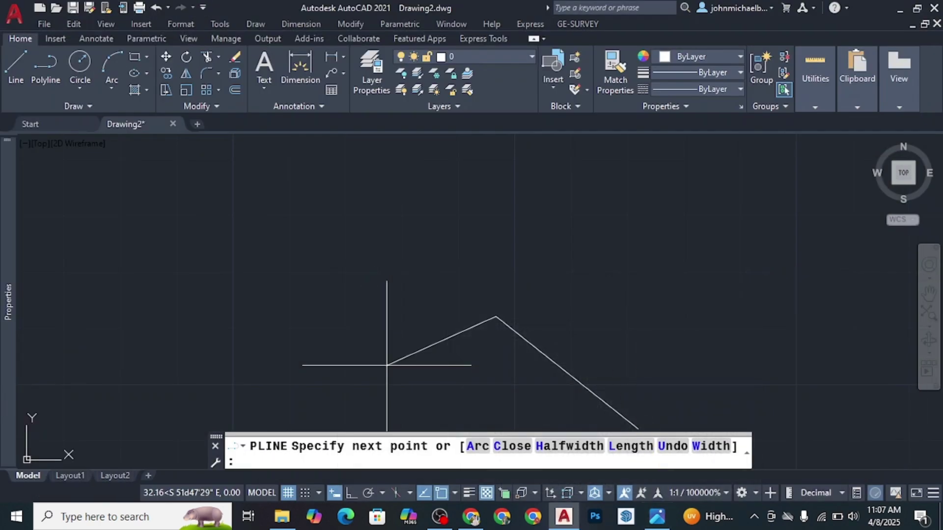
{"action": "type", "text": "14"}
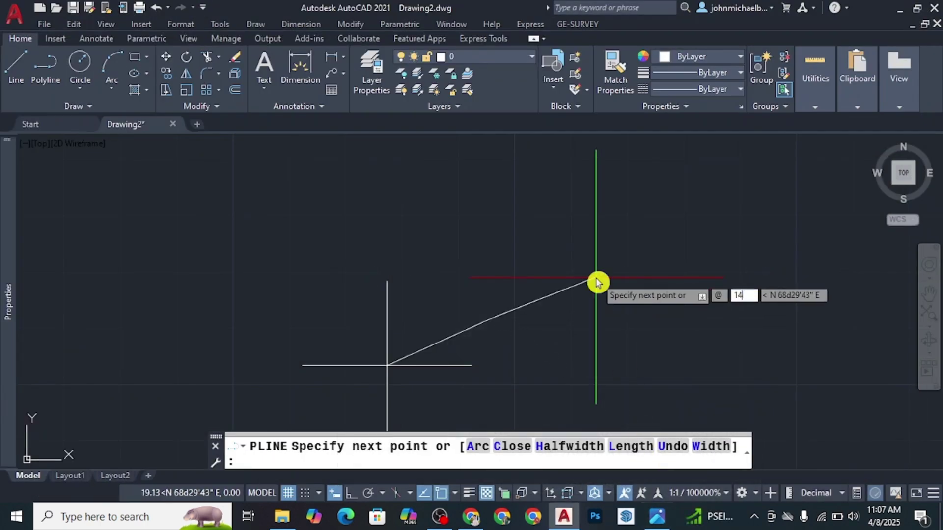
{"action": "type", "text": ".9"}
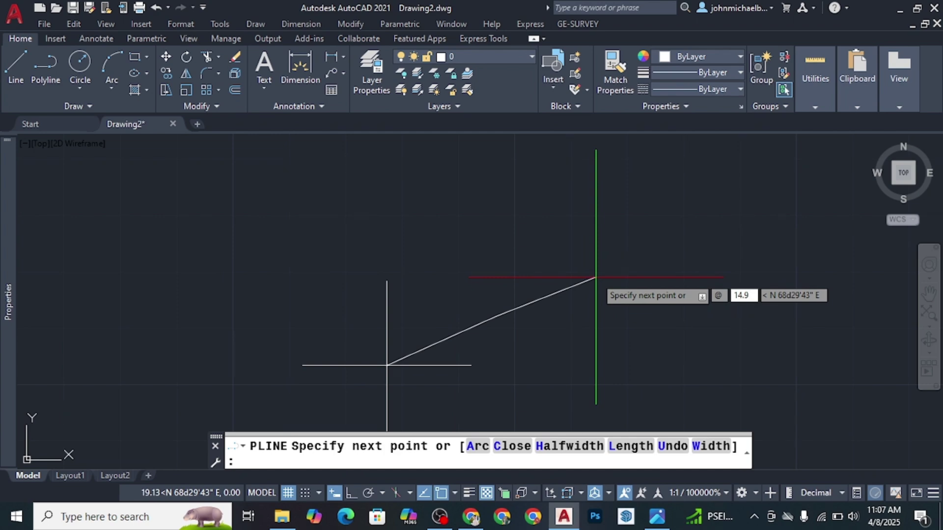
{"action": "key", "text": "Tab"}
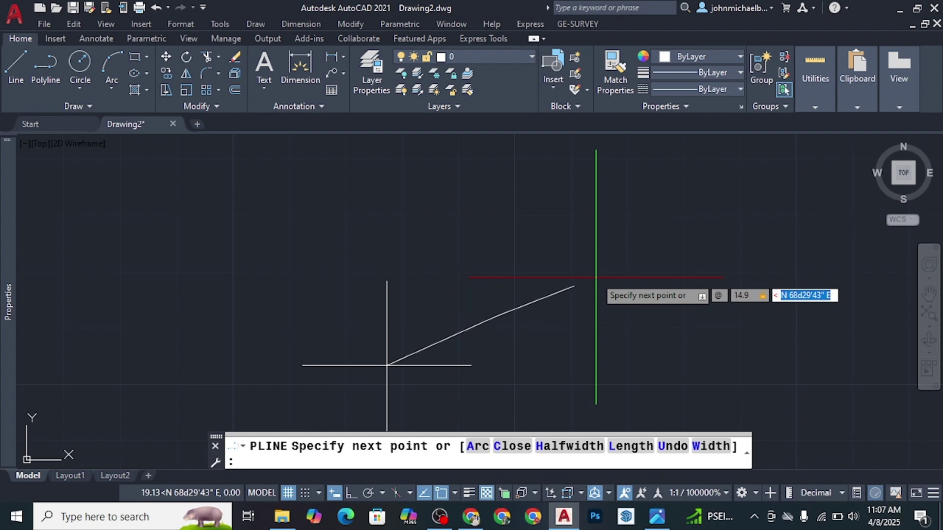
Step: Set the bearing of line 2-3 to N30D43'54"W, following the technical descriptions image, and complete the second segment
{"action": "key", "text": "Return"}
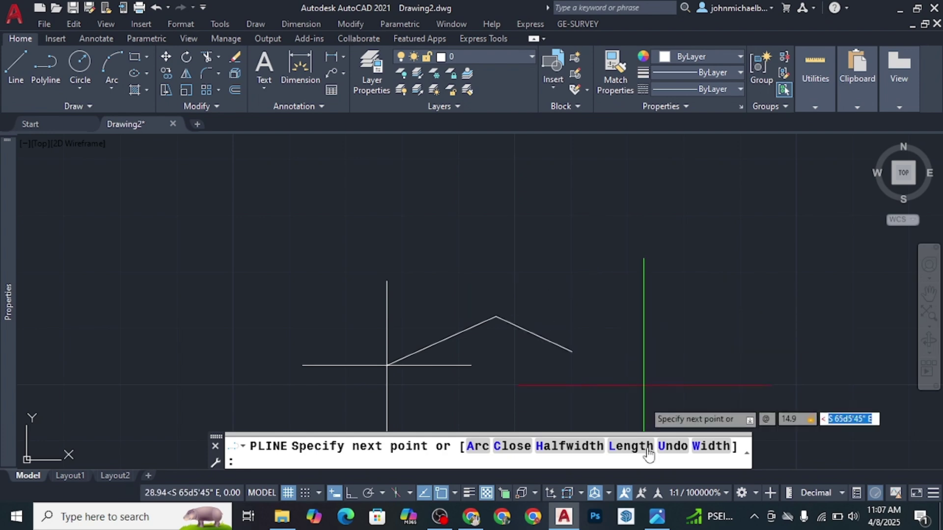
{"action": "left_click", "coordinate": [657, 518]}
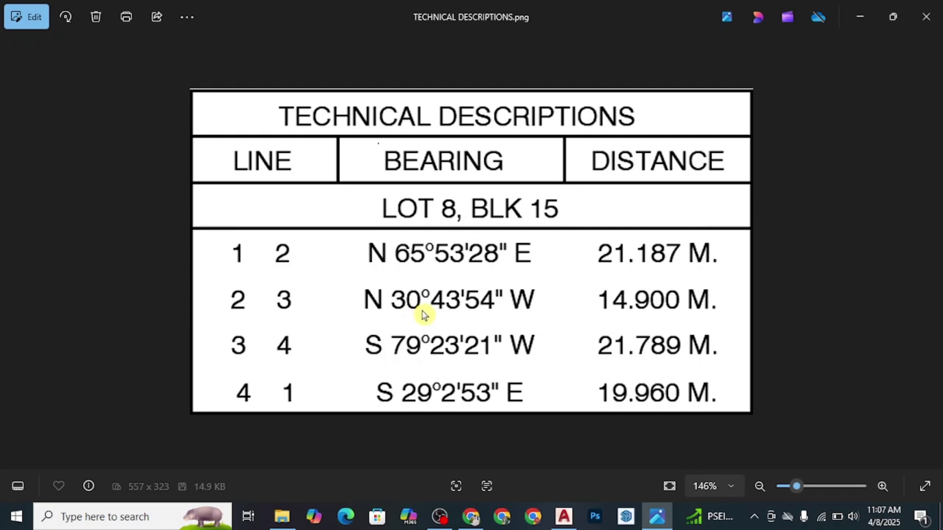
{"action": "left_click", "coordinate": [657, 516]}
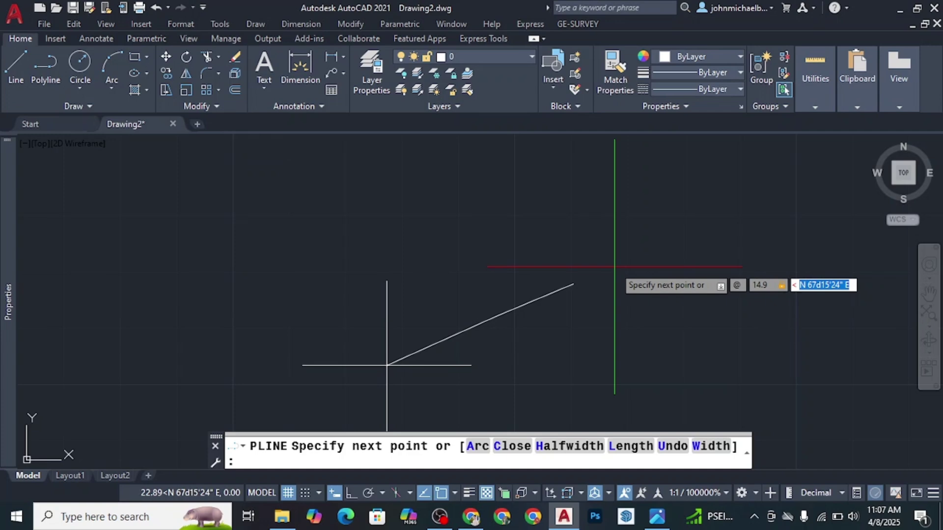
{"action": "type", "text": "N30D"}
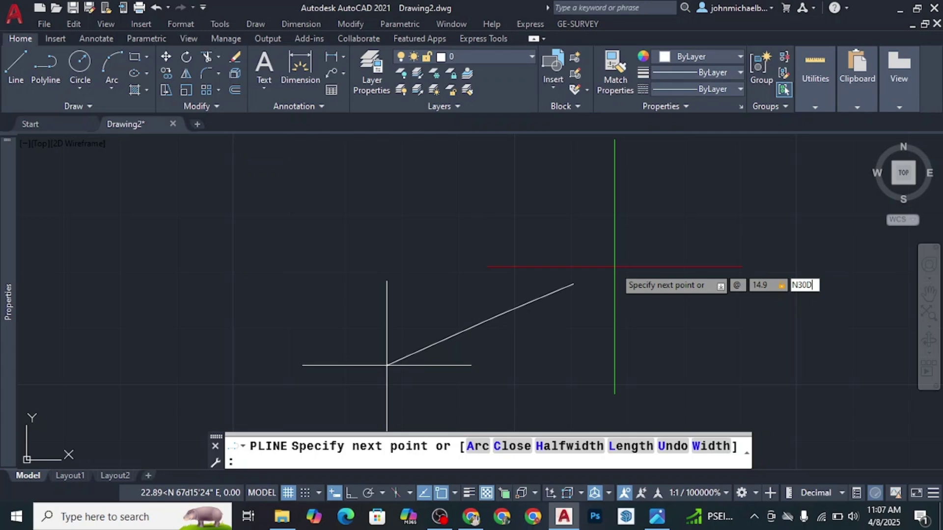
{"action": "type", "text": "43'"}
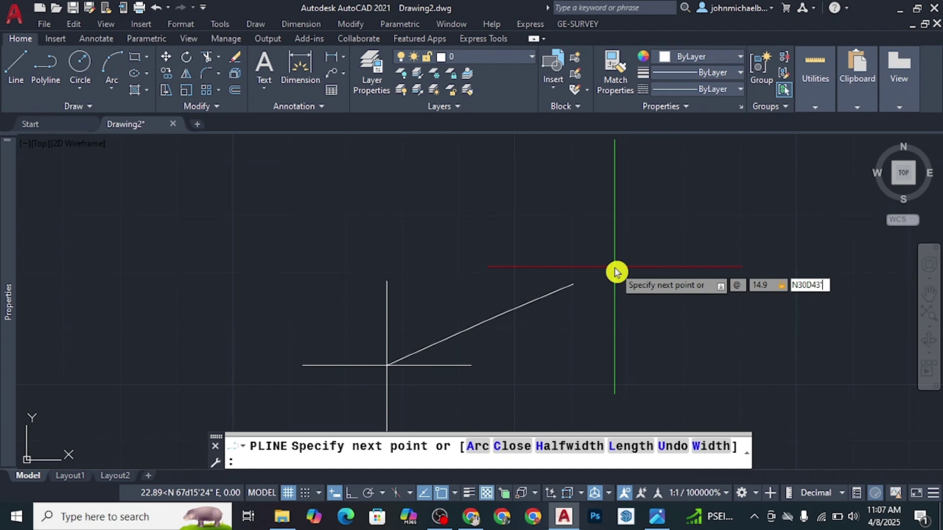
{"action": "type", "text": "54\"W"}
{"action": "key", "text": "Return"}
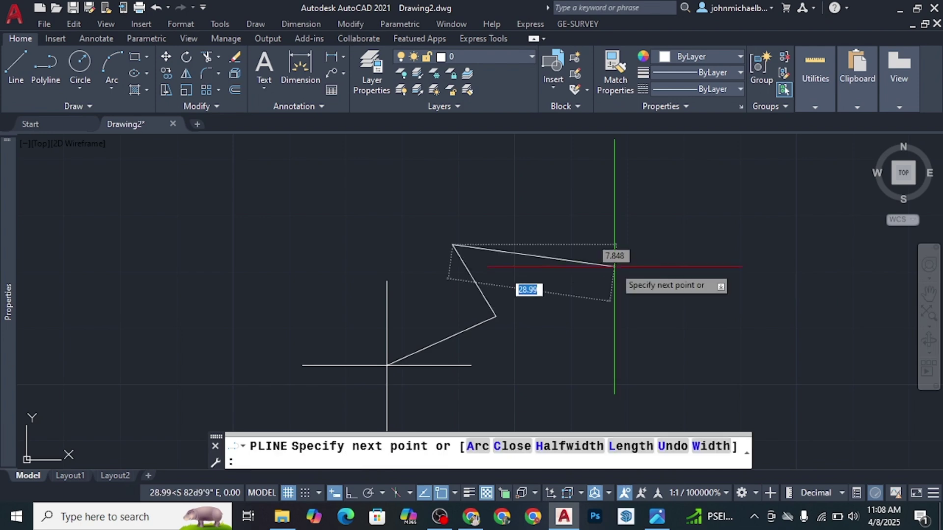
Step: Draw the polyline segment for line 3-4 with a distance of 21.789 and a bearing of S79D23'21"W
{"action": "scroll", "coordinate": [427, 281], "scroll_direction": "up", "scroll_amount": 2}
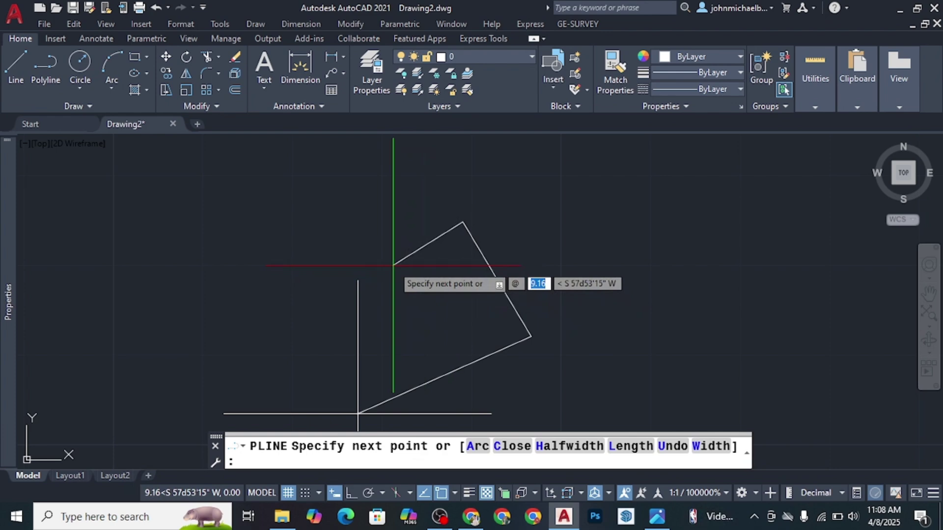
{"action": "type", "text": "21.78"}
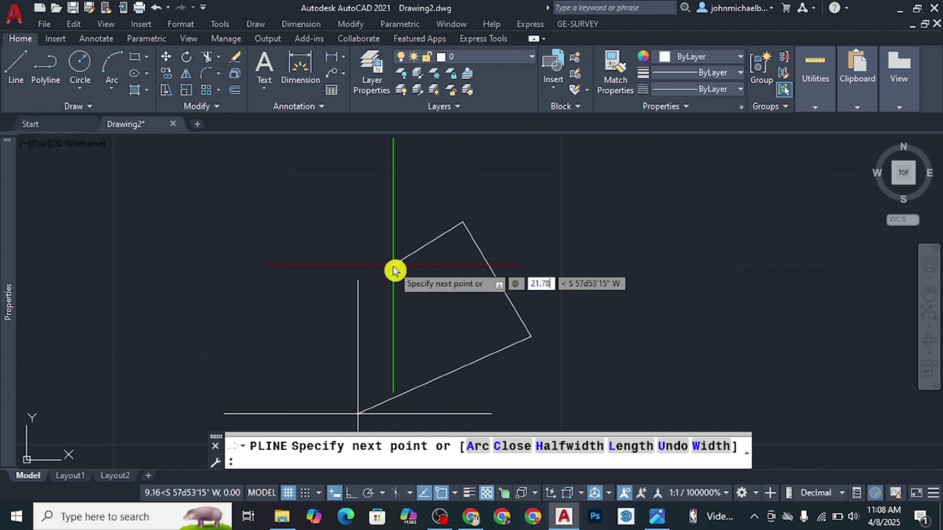
{"action": "type", "text": "9"}
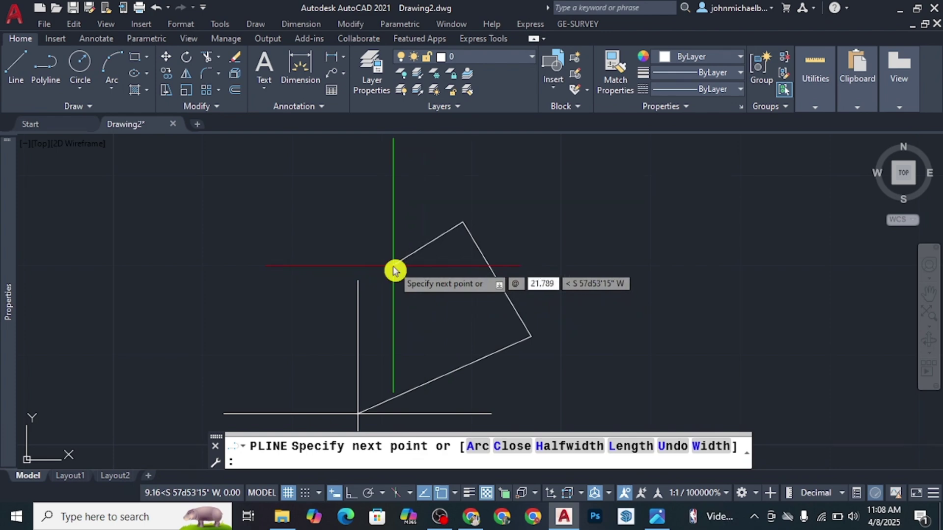
{"action": "key", "text": "Tab"}
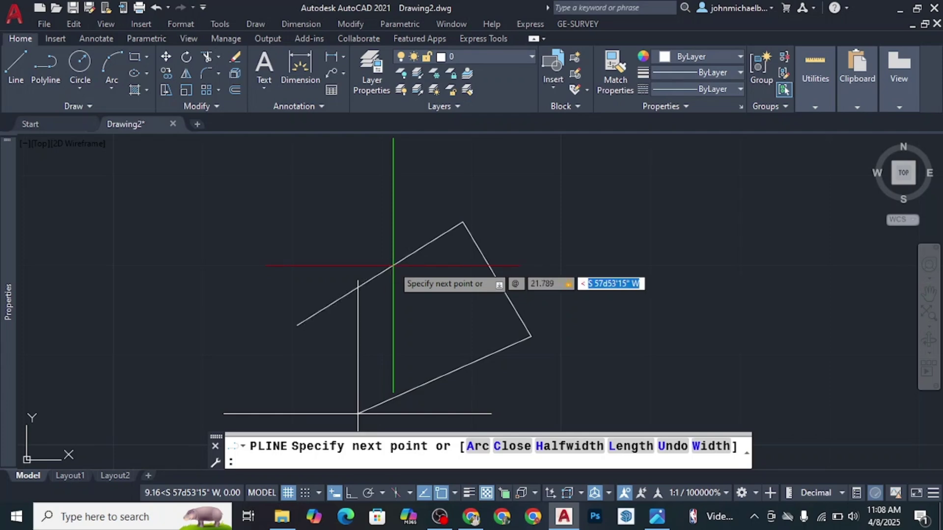
{"action": "type", "text": "S7"}
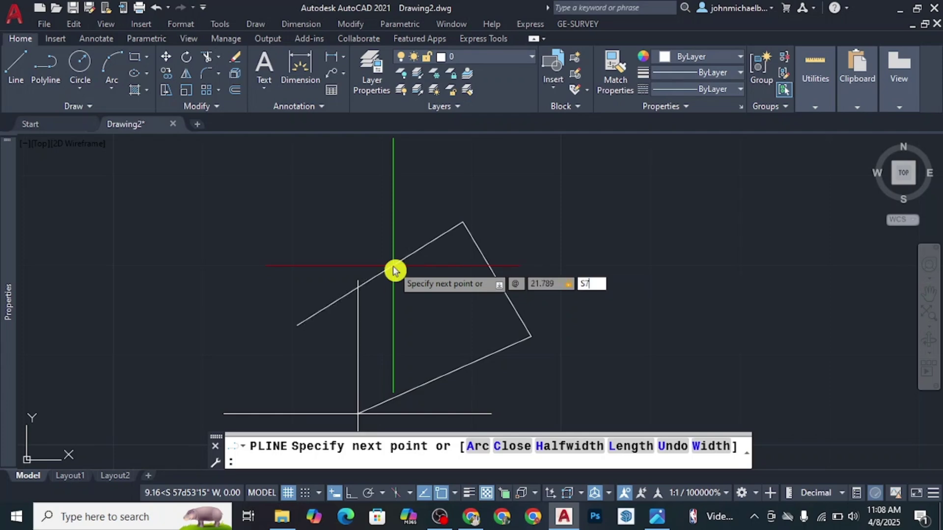
{"action": "type", "text": "9D"}
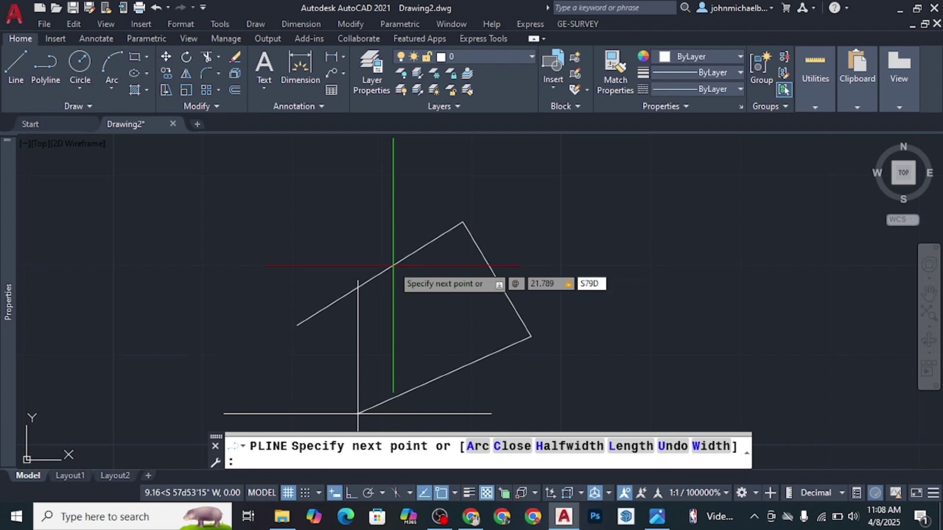
{"action": "type", "text": "23'"}
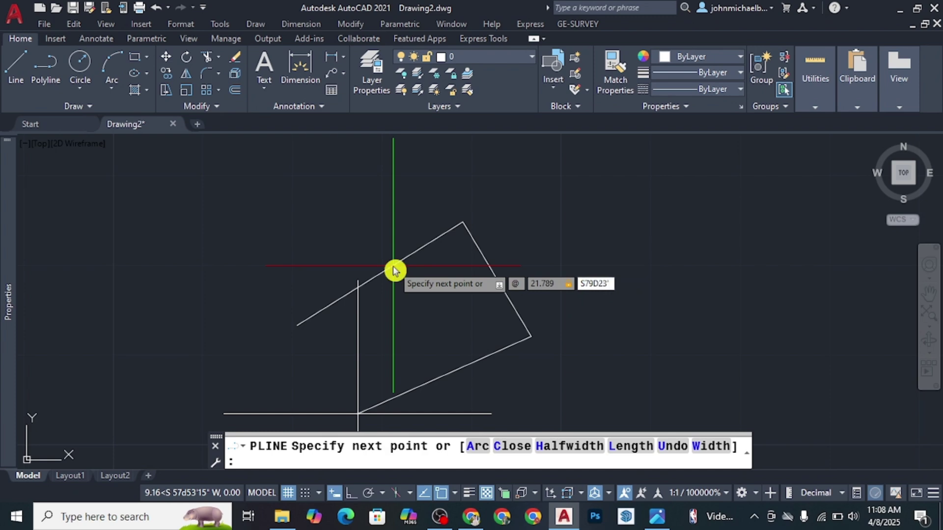
{"action": "type", "text": "21\"W"}
{"action": "key", "text": "Return"}
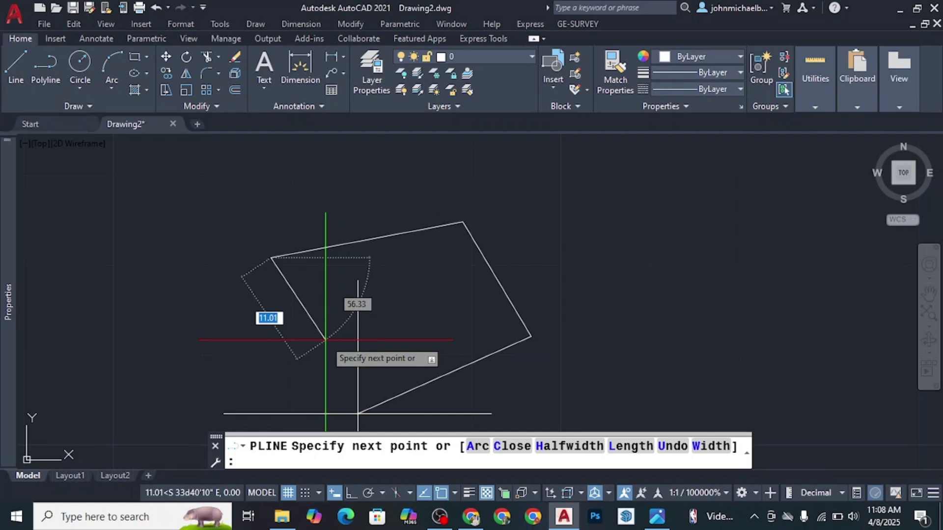
Step: Draw the closing segment for line 4-1 with a distance of 19.960 and a bearing of S29D2'53"E, and end the polyline
{"action": "type", "text": "@19"}
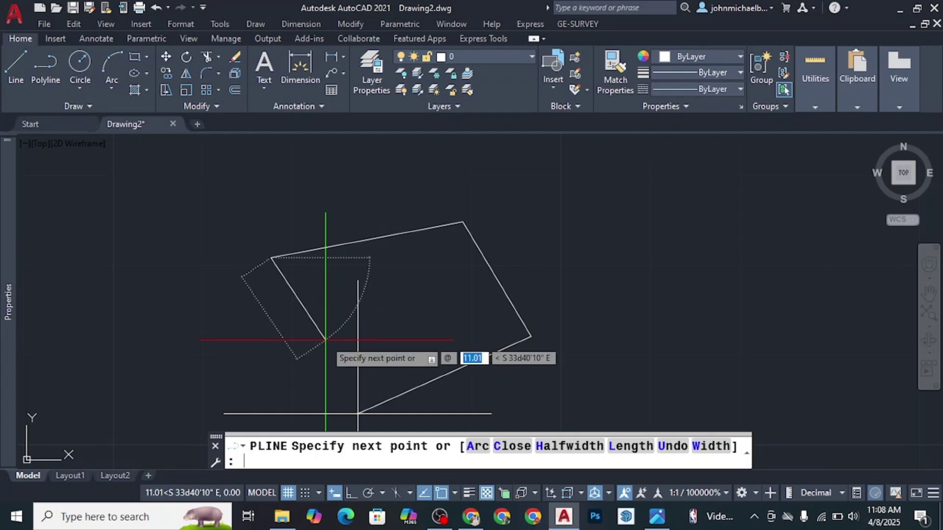
{"action": "type", "text": ".960"}
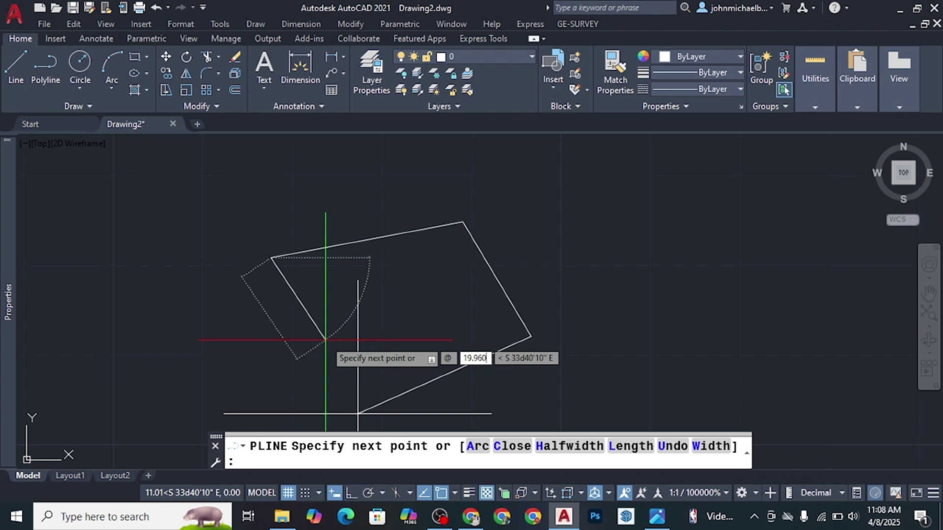
{"action": "key", "text": "Tab"}
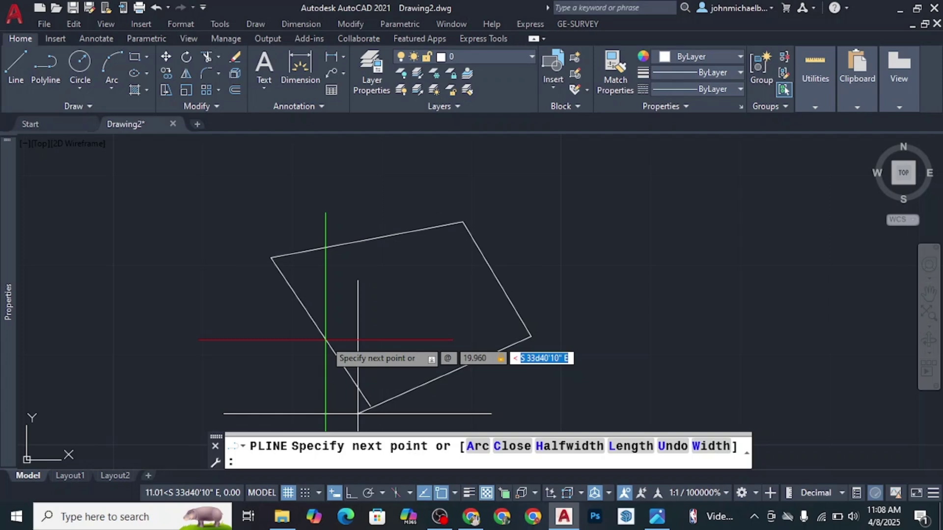
{"action": "type", "text": "S2"}
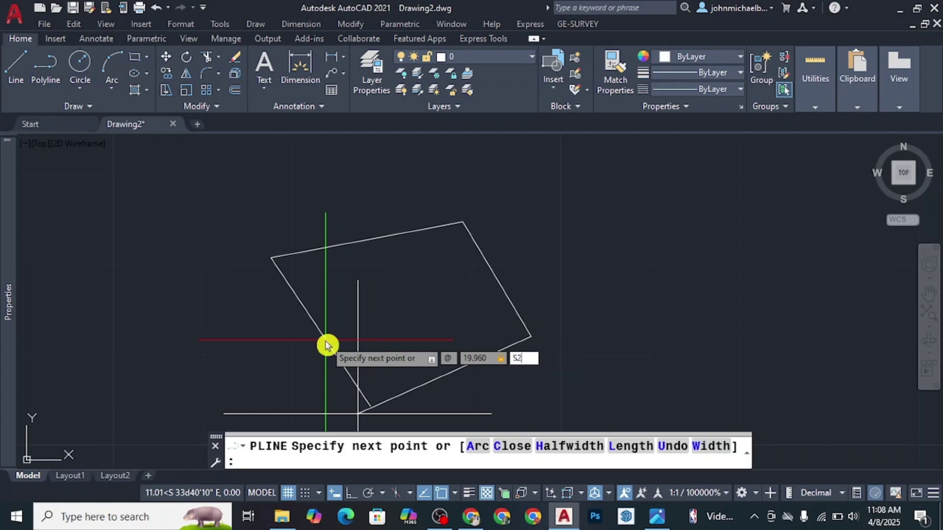
{"action": "type", "text": "9D"}
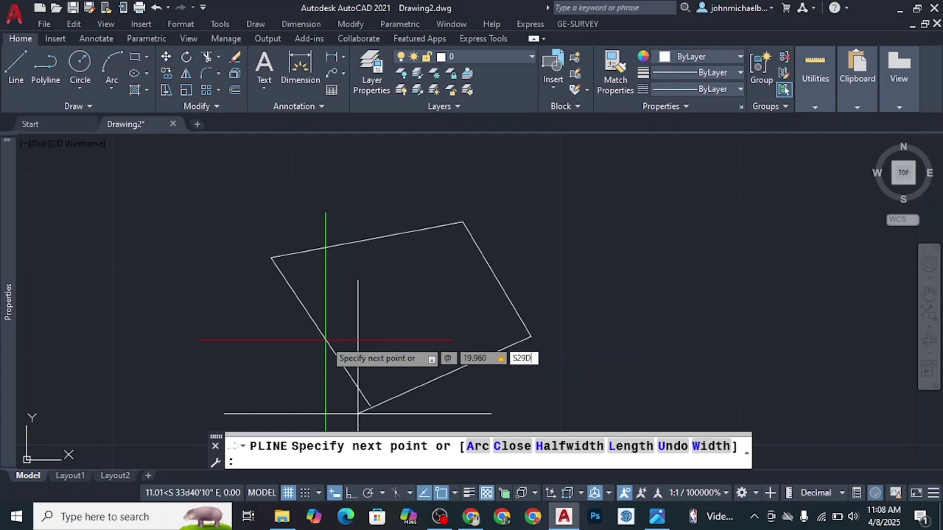
{"action": "type", "text": "2'"}
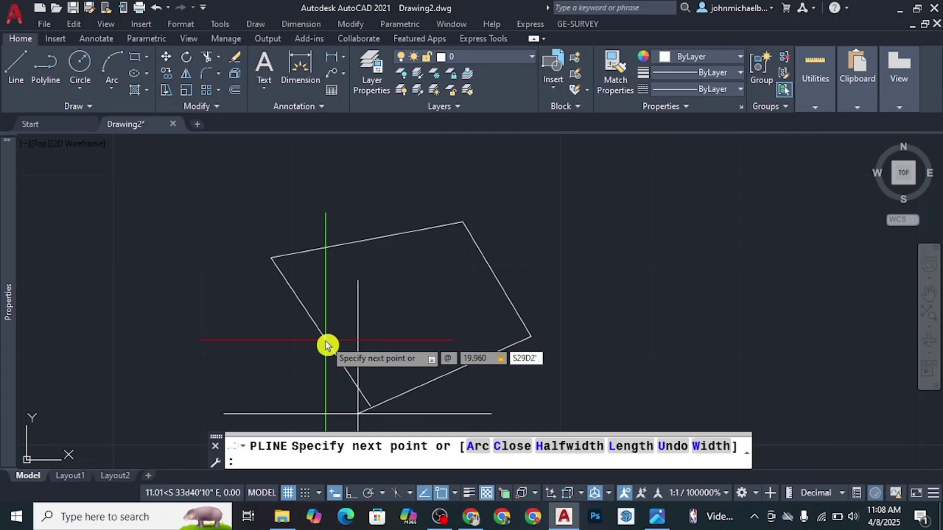
{"action": "type", "text": "53\"E"}
{"action": "key", "text": "Return"}
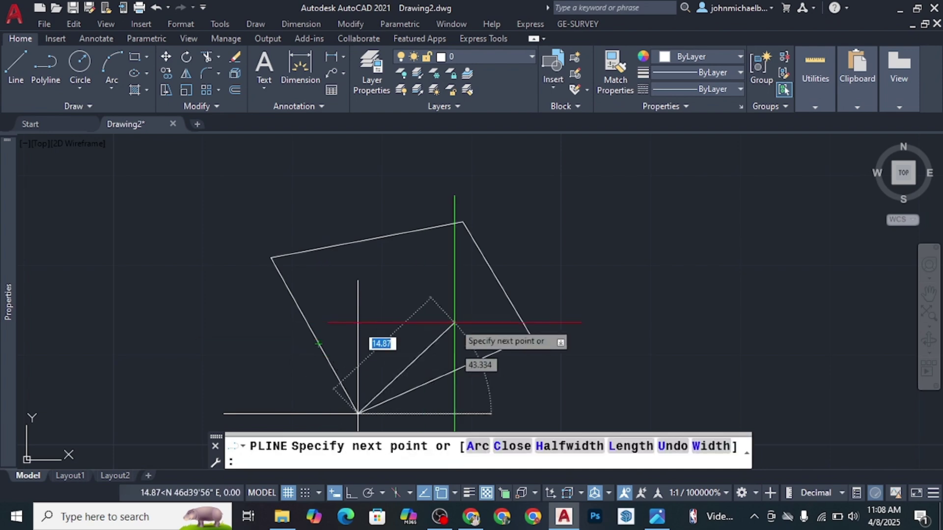
{"action": "key", "text": "Escape"}
Step: Measure the lot's area by picking its four boundary corners, and exit the measuring command after reading the result
{"action": "middle_click_drag", "start_coordinate": [448, 322], "coordinate": [510, 273]}
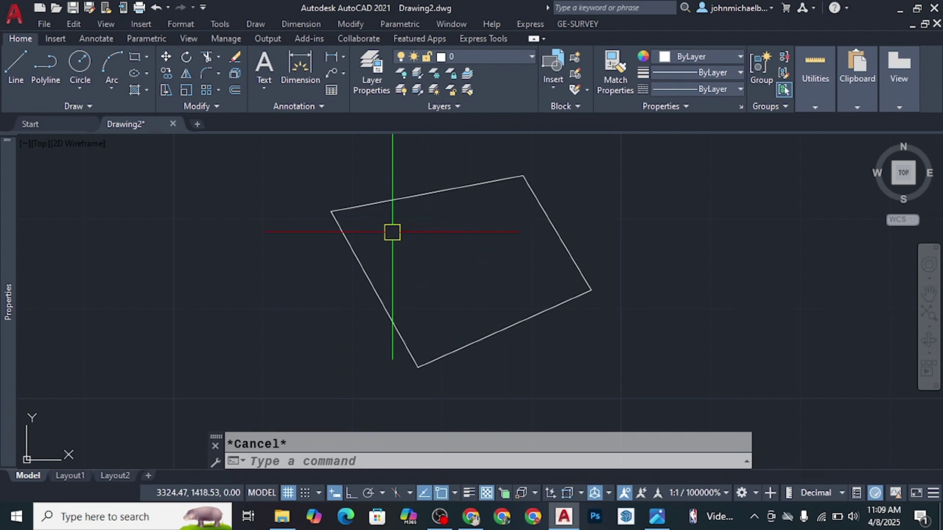
{"action": "middle_click_drag", "start_coordinate": [392, 232], "coordinate": [411, 251]}
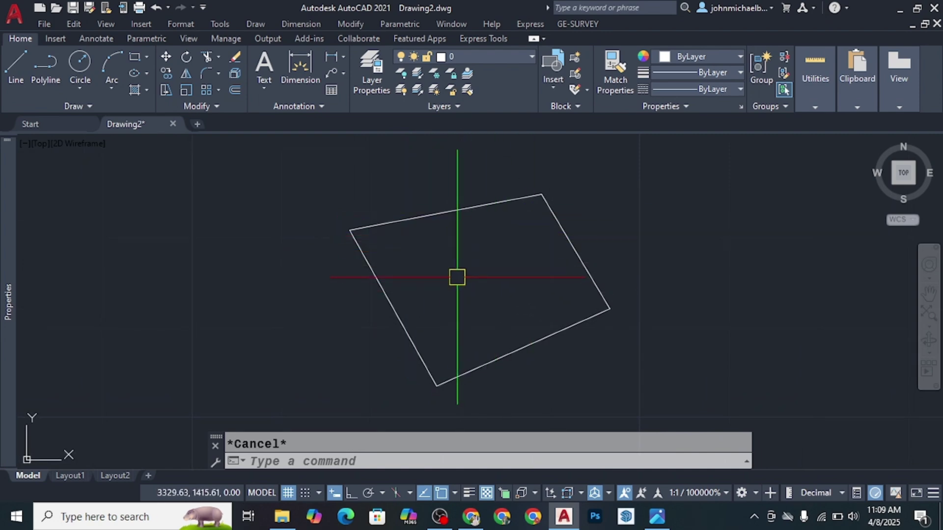
{"action": "left_click", "coordinate": [814, 107]}
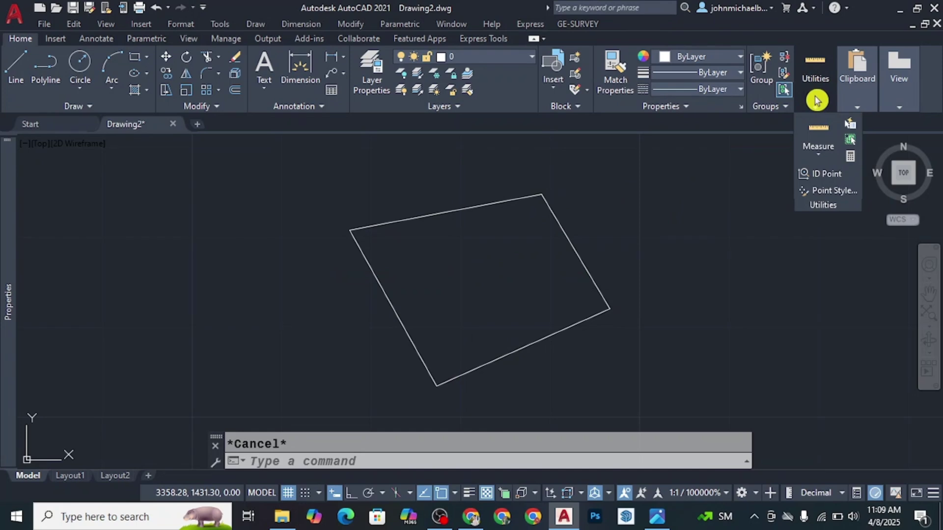
{"action": "left_click", "coordinate": [824, 155]}
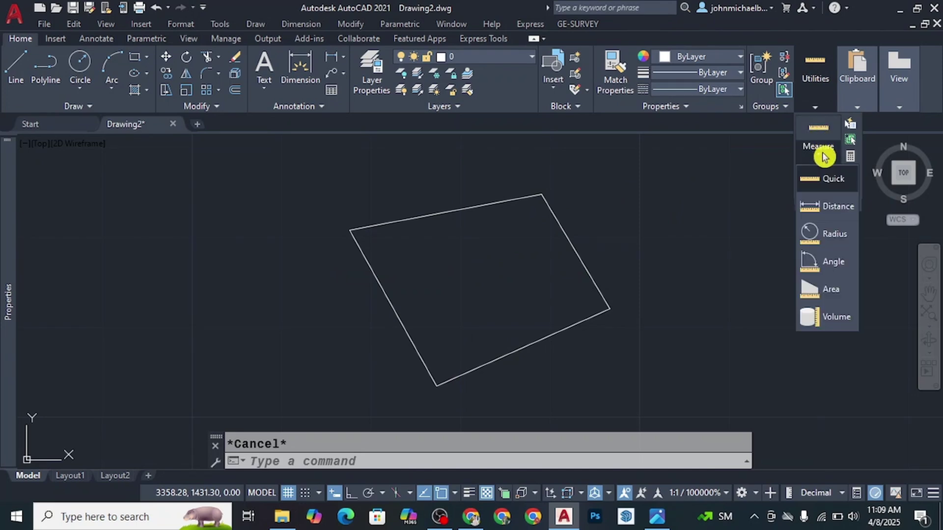
{"action": "left_click", "coordinate": [837, 289]}
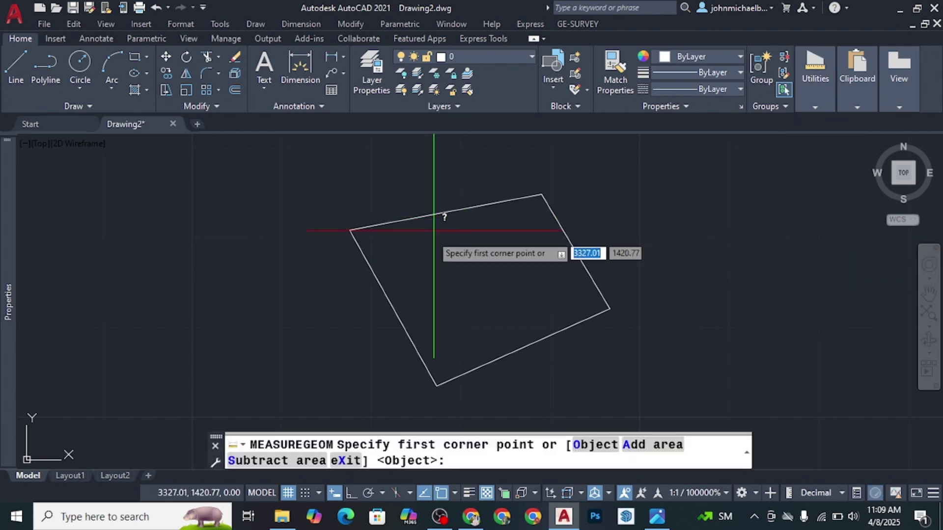
{"action": "left_click", "coordinate": [349, 230]}
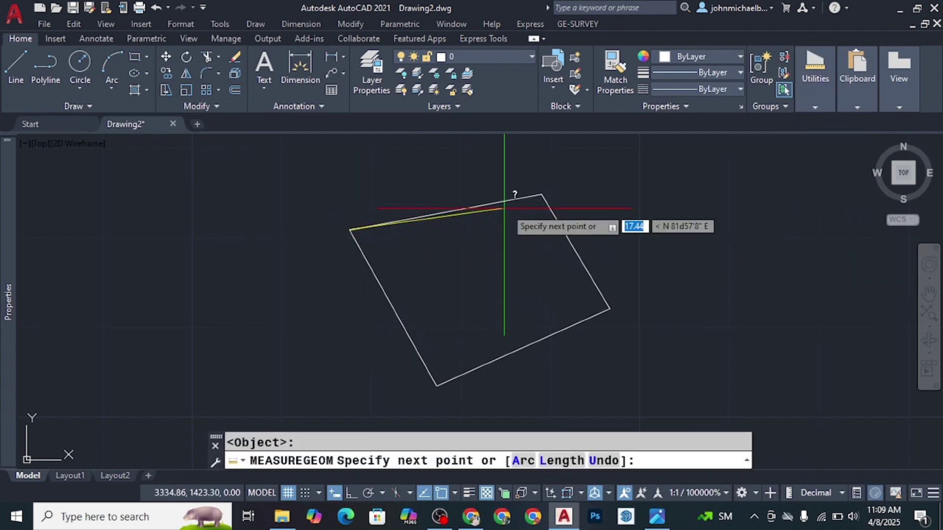
{"action": "left_click", "coordinate": [540, 195]}
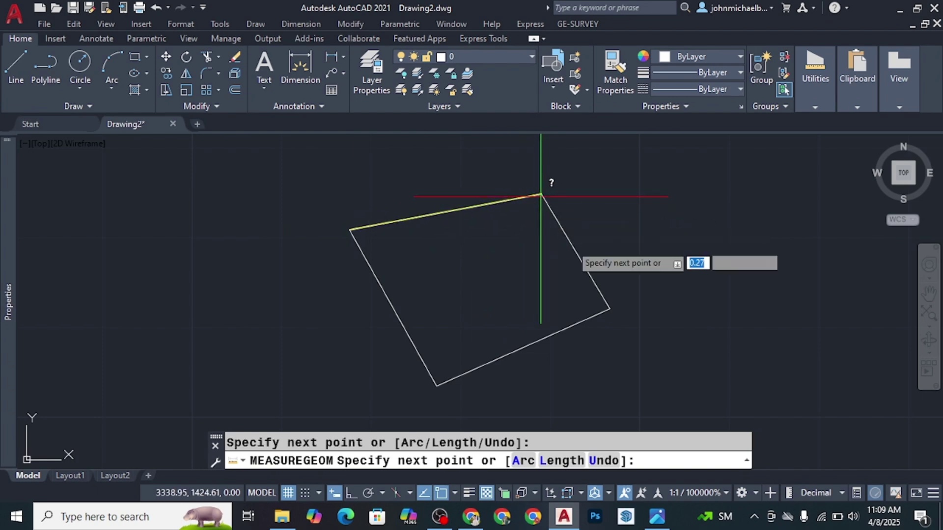
{"action": "left_click", "coordinate": [610, 308]}
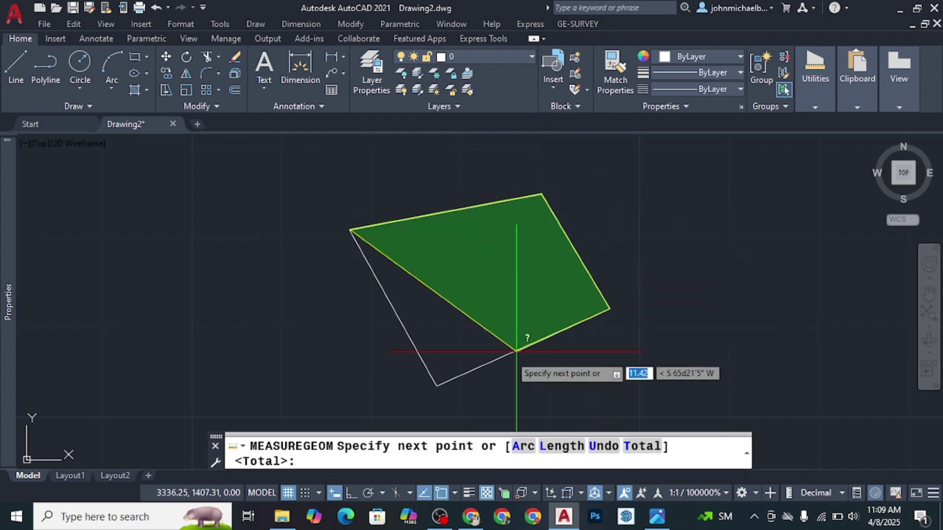
{"action": "left_click", "coordinate": [437, 386]}
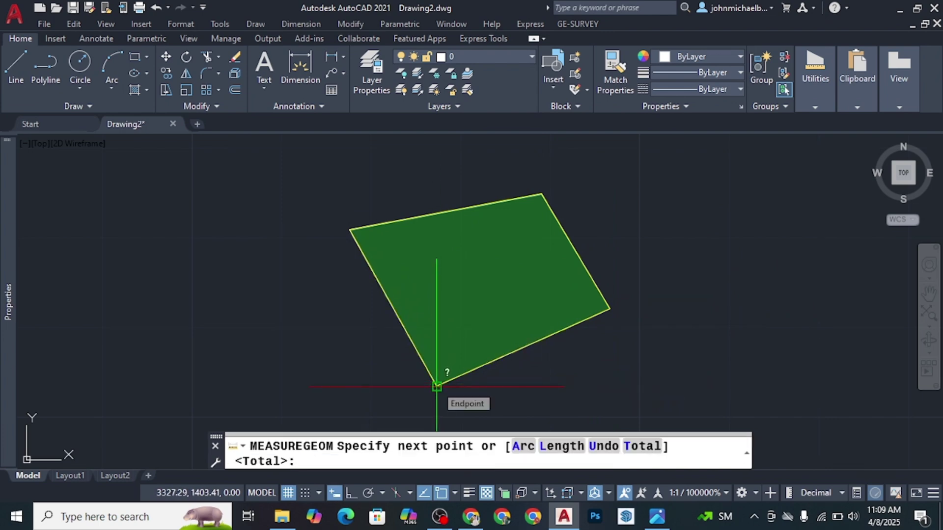
{"action": "left_click", "coordinate": [383, 287]}
{"action": "right_click", "coordinate": [383, 287]}
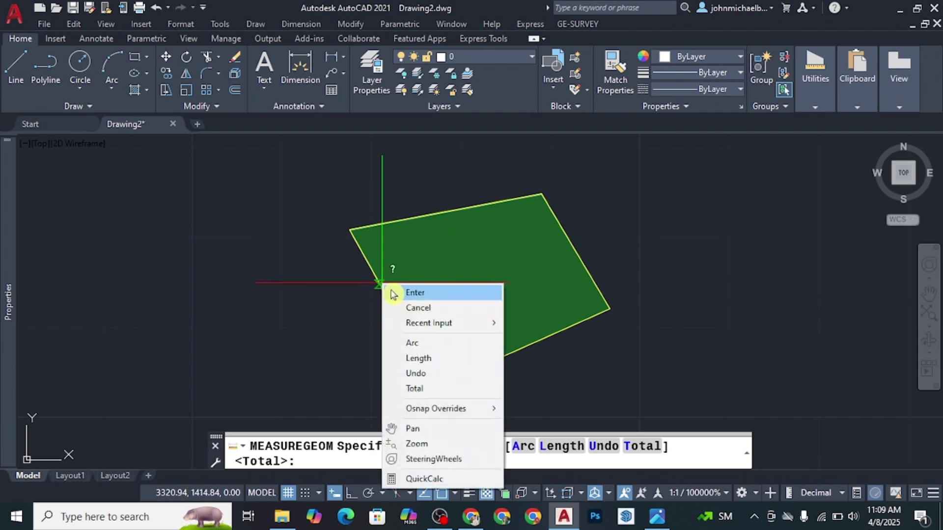
{"action": "left_click", "coordinate": [393, 295]}
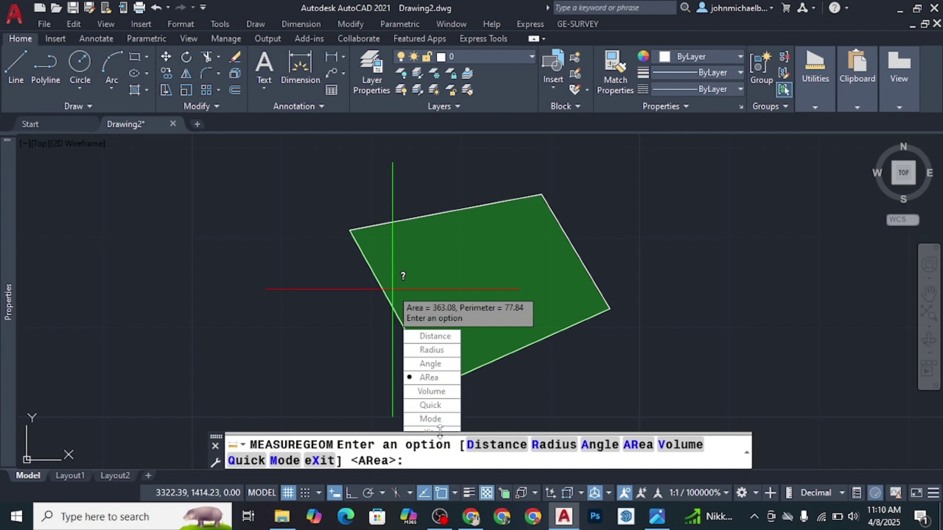
{"action": "key", "text": "Escape"}
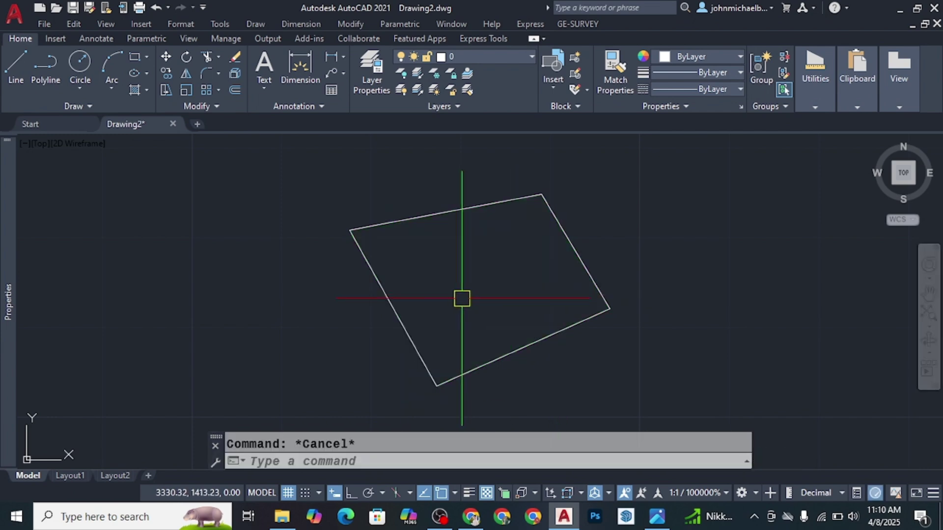
Step: Create a multiline text inside the lot boundary and enter the label "LOT AREA:"
{"action": "scroll", "coordinate": [454, 295], "scroll_direction": "up", "scroll_amount": 2}
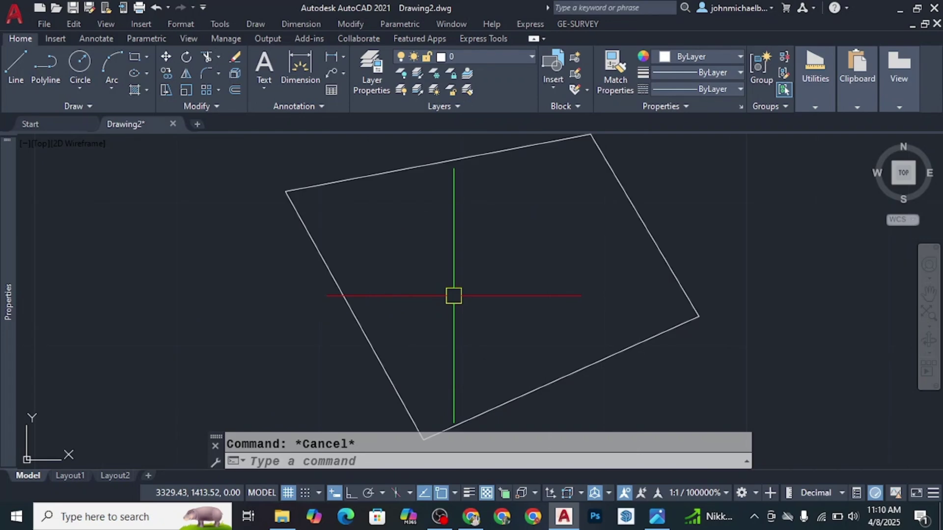
{"action": "scroll", "coordinate": [453, 295], "scroll_direction": "down", "scroll_amount": 2}
{"action": "left_click", "coordinate": [264, 82]}
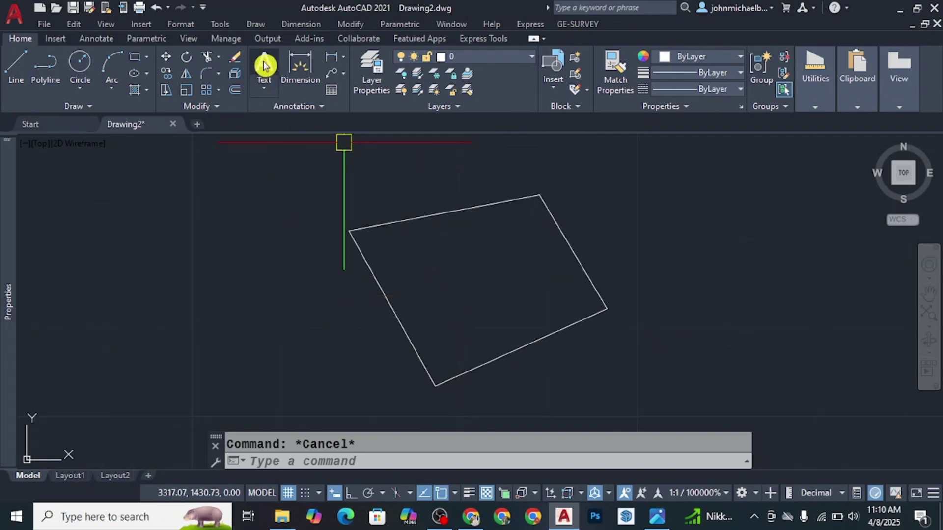
{"action": "left_click", "coordinate": [441, 276]}
{"action": "left_click", "coordinate": [447, 287]}
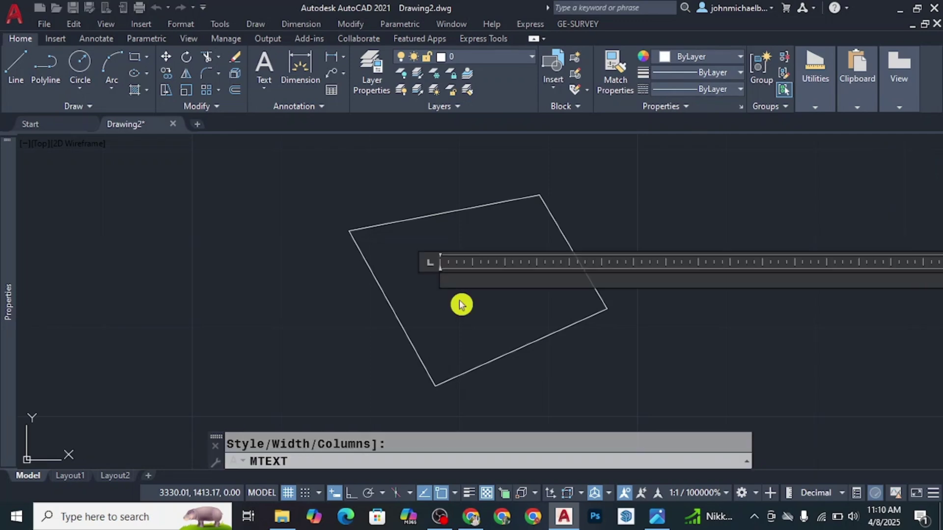
{"action": "type", "text": "TOT"}
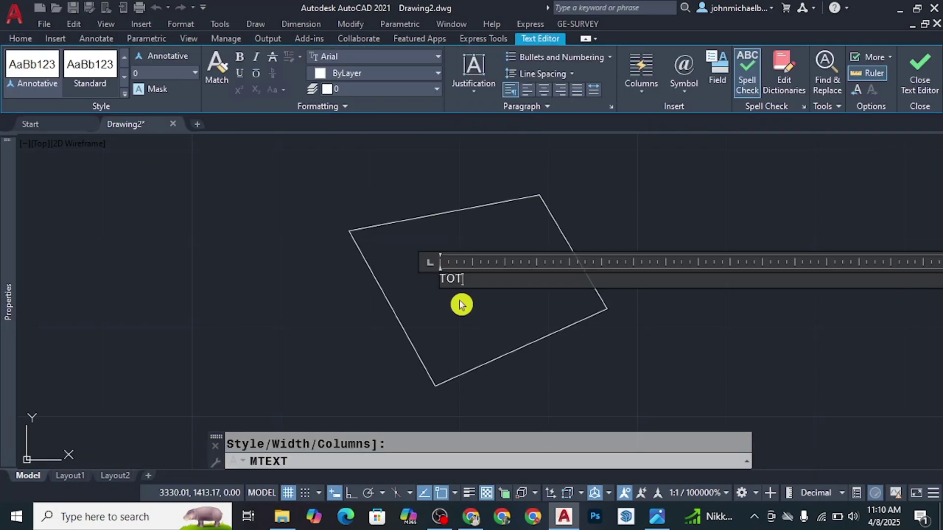
{"action": "type", "text": "AL ARE"}
{"action": "key", "text": "ctrl+a"}
{"action": "key", "text": "BackSpace"}
{"action": "type", "text": "LOT AREA:"}
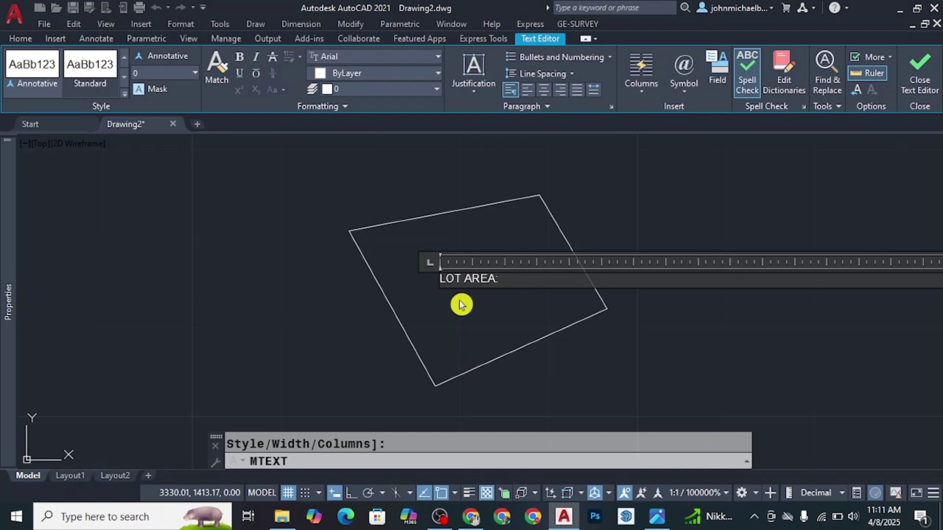
Step: Complete the lot label with the area 363.08m2, superscript the 2, and finish editing the text
{"action": "type", "text": " 363.08m2"}
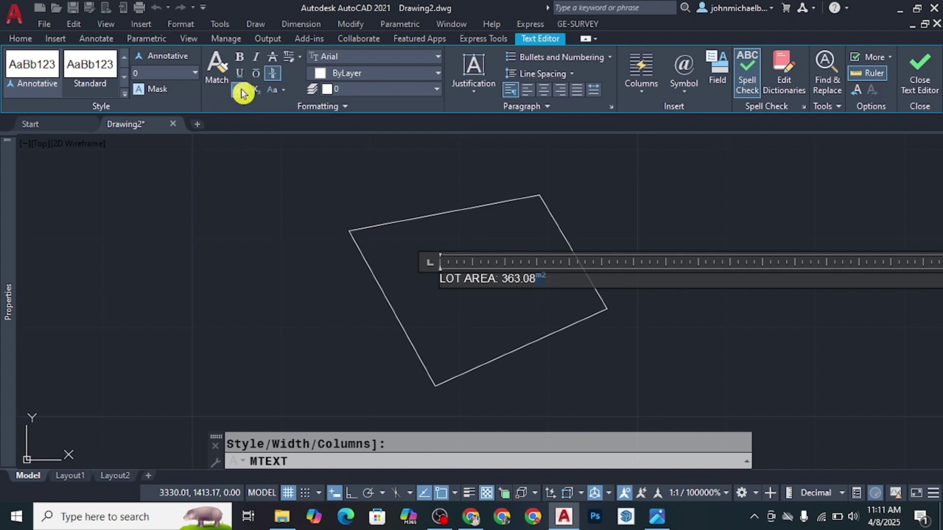
{"action": "key", "text": "ctrl+z"}
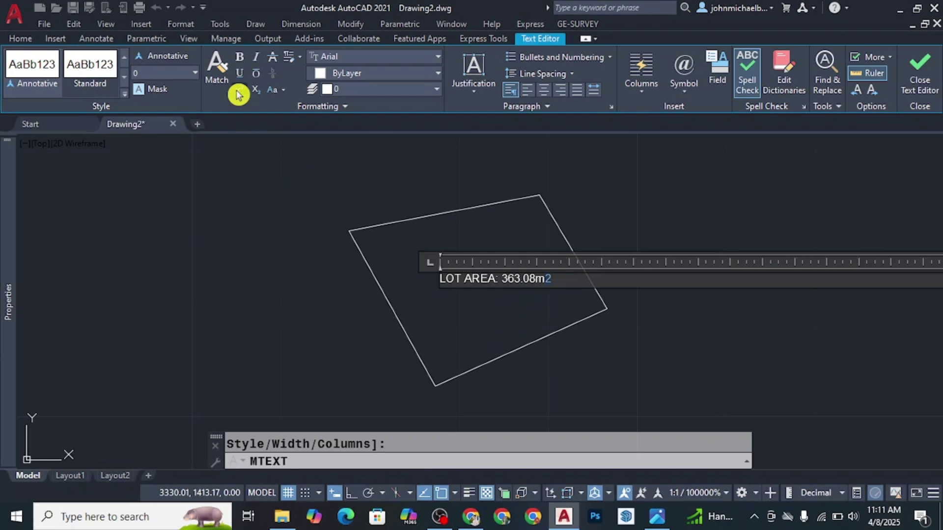
{"action": "left_click", "coordinate": [921, 85]}
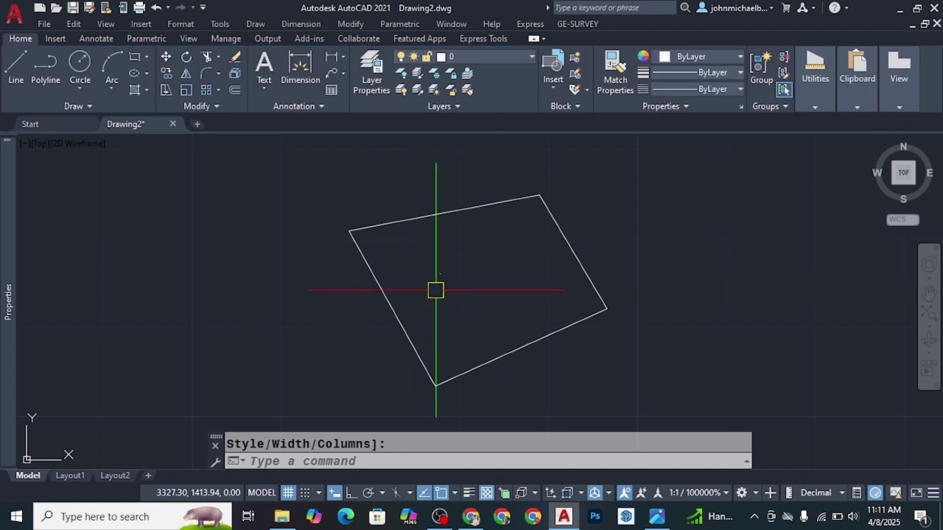
Step: Set the text height of the lot area label to 1 in its properties
{"action": "left_click", "coordinate": [421, 261]}
{"action": "left_click", "coordinate": [486, 278]}
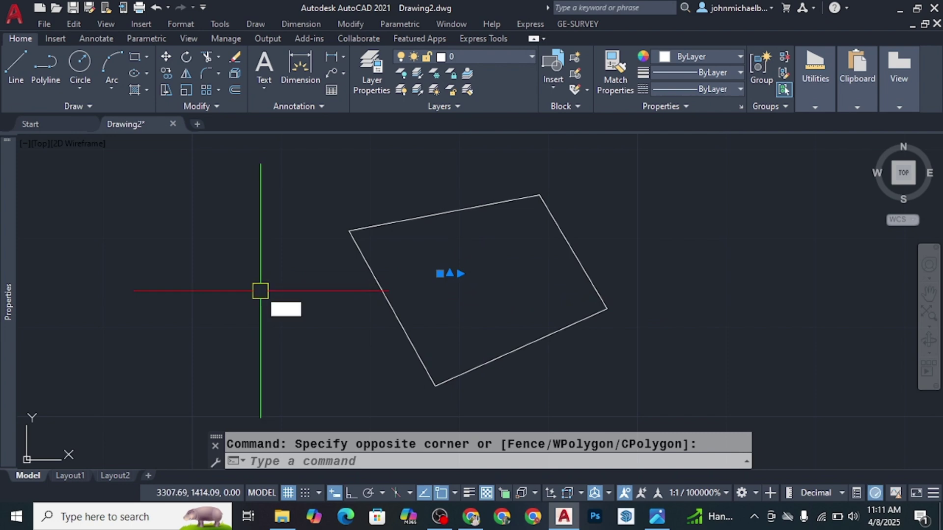
{"action": "type", "text": "ties"}
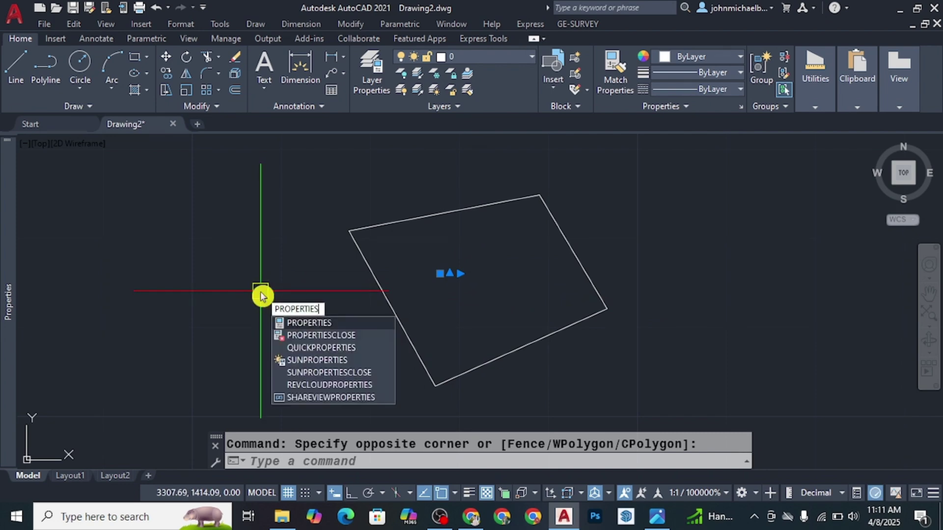
{"action": "key", "text": "Return"}
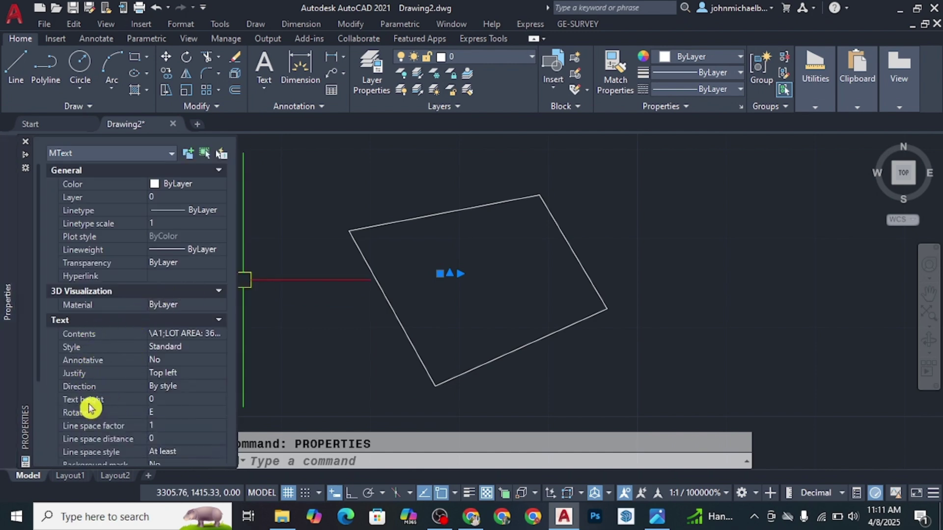
{"action": "left_click", "coordinate": [172, 400]}
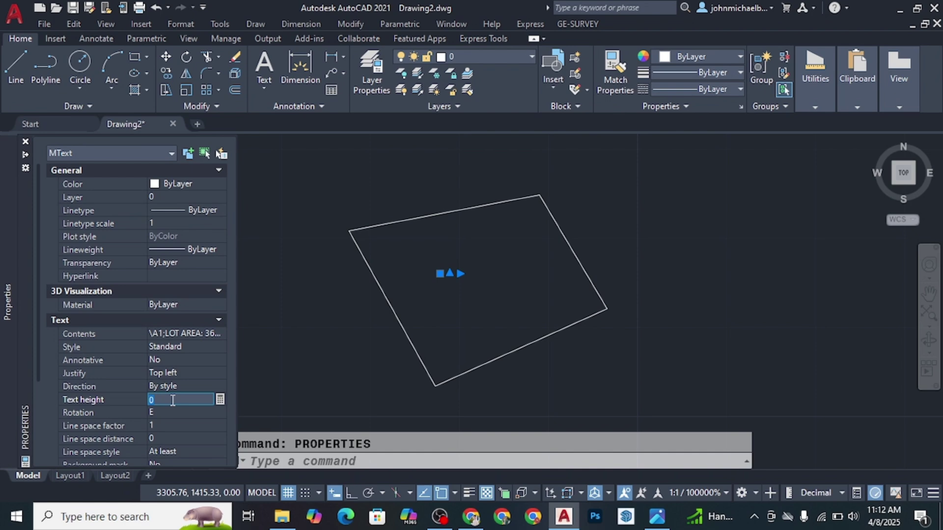
{"action": "left_click", "coordinate": [172, 409]}
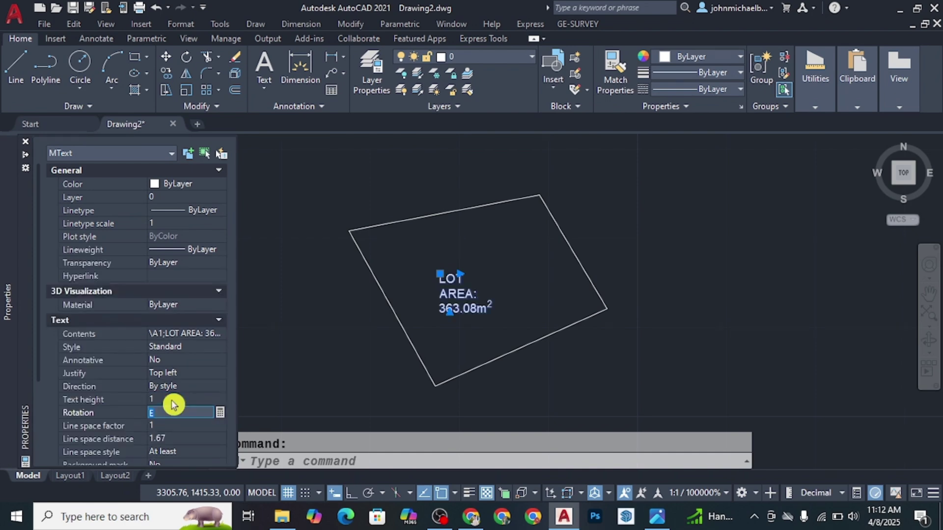
Step: Widen the lot area text frame so the label fits on one line, and move the label slightly west to centre it in the lot
{"action": "left_click", "coordinate": [457, 275]}
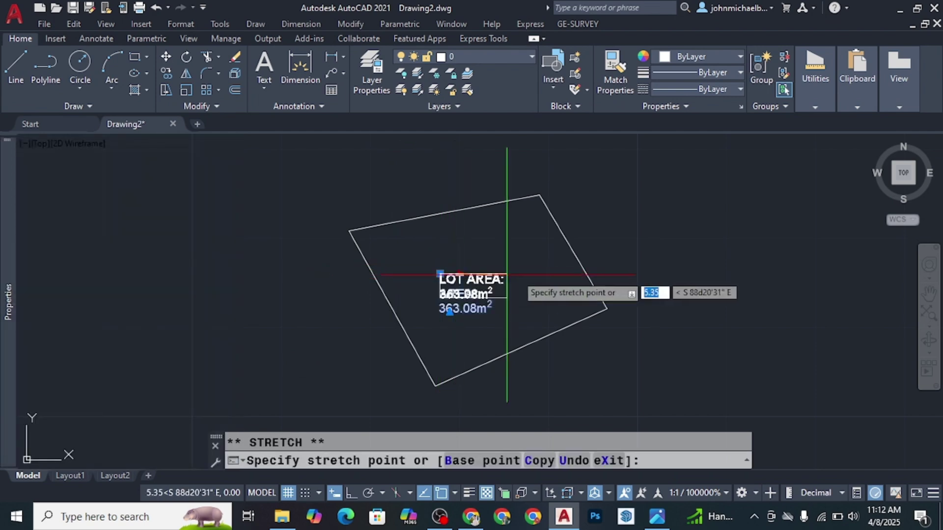
{"action": "left_click", "coordinate": [617, 268]}
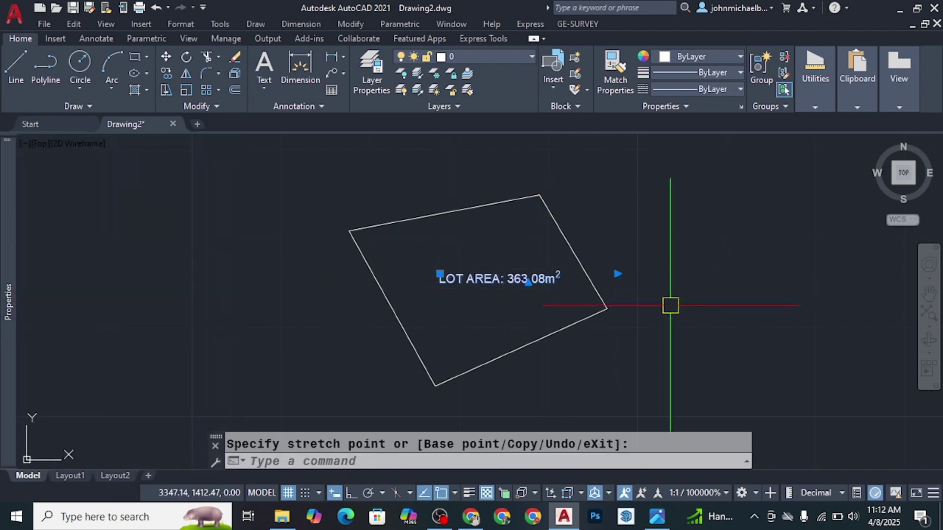
{"action": "type", "text": "m"}
{"action": "key", "text": "Return"}
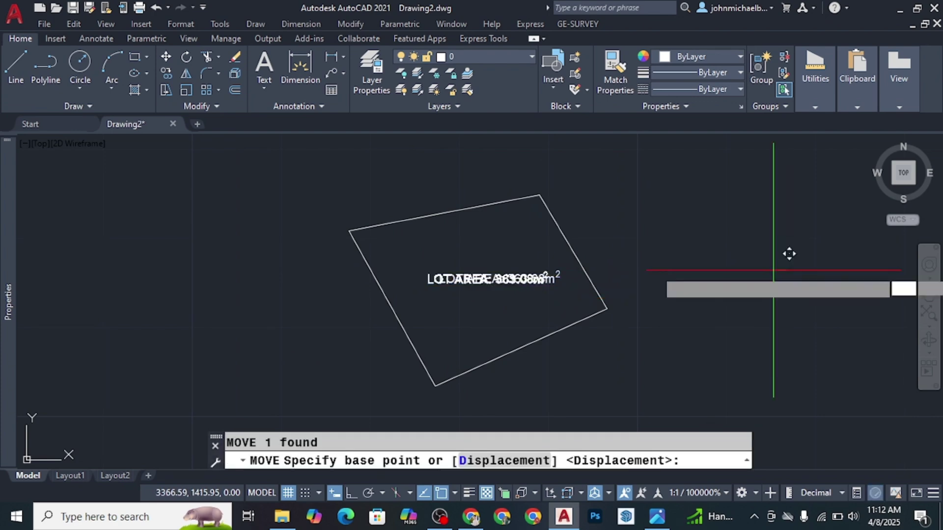
{"action": "left_click", "coordinate": [777, 269]}
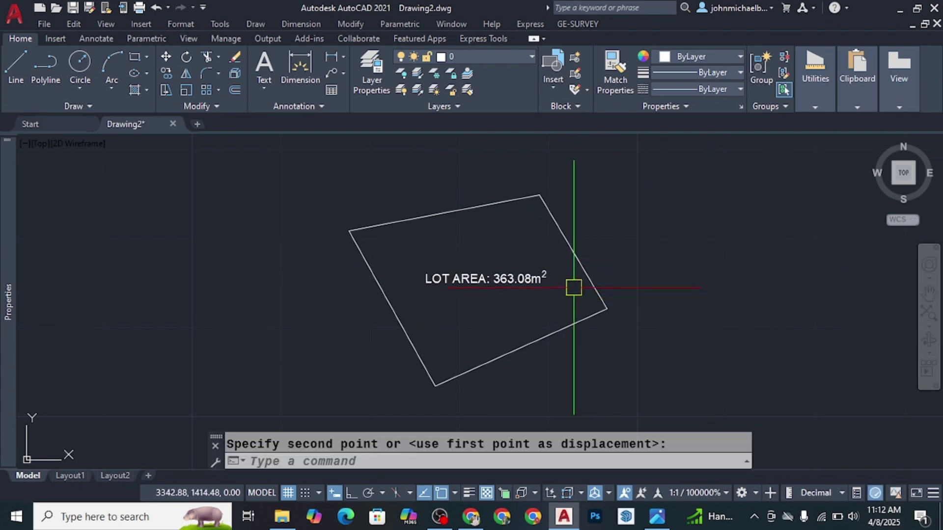
{"action": "key", "text": "Escape"}
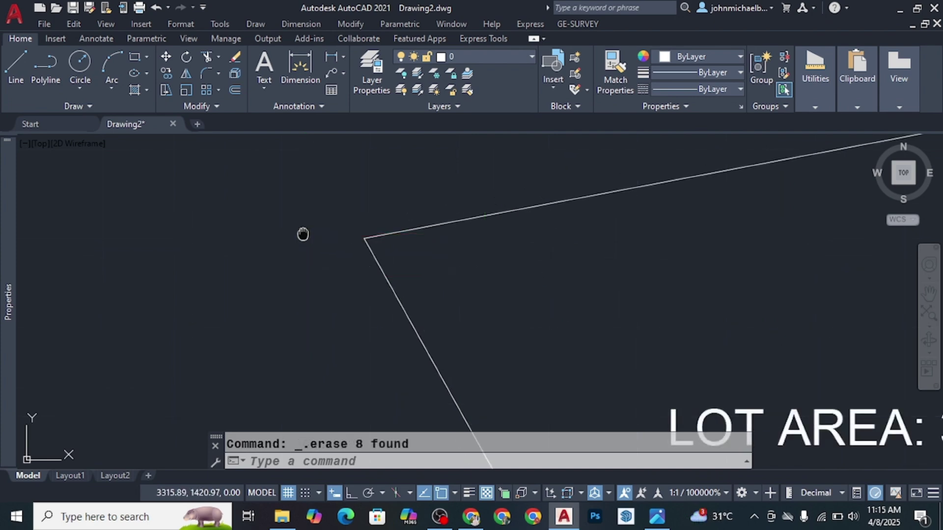
Step: Copy the lot area label to the empty space west of the lot
{"action": "middle_click_drag", "start_coordinate": [303, 233], "coordinate": [330, 271]}
{"action": "scroll", "coordinate": [326, 254], "scroll_direction": "down", "scroll_amount": 2}
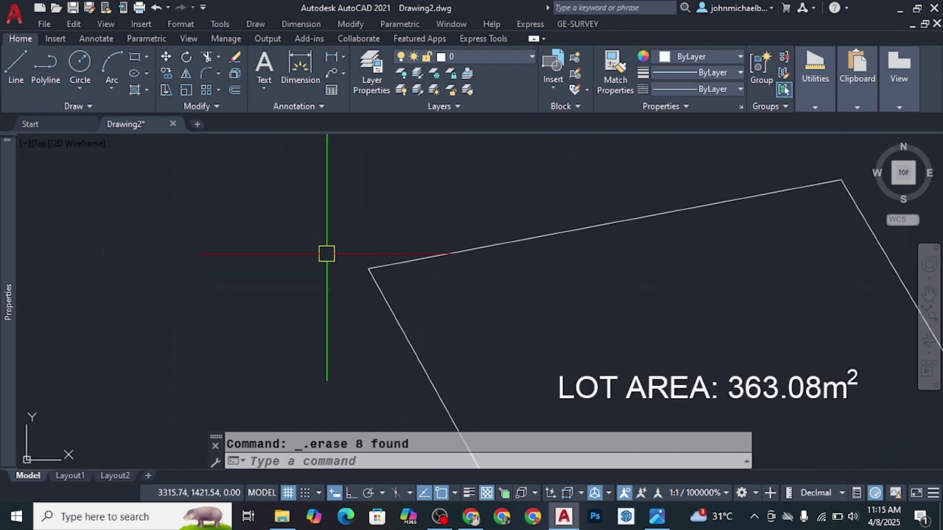
{"action": "scroll", "coordinate": [326, 253], "scroll_direction": "down", "scroll_amount": 2}
{"action": "middle_click_drag", "start_coordinate": [328, 280], "coordinate": [331, 252]}
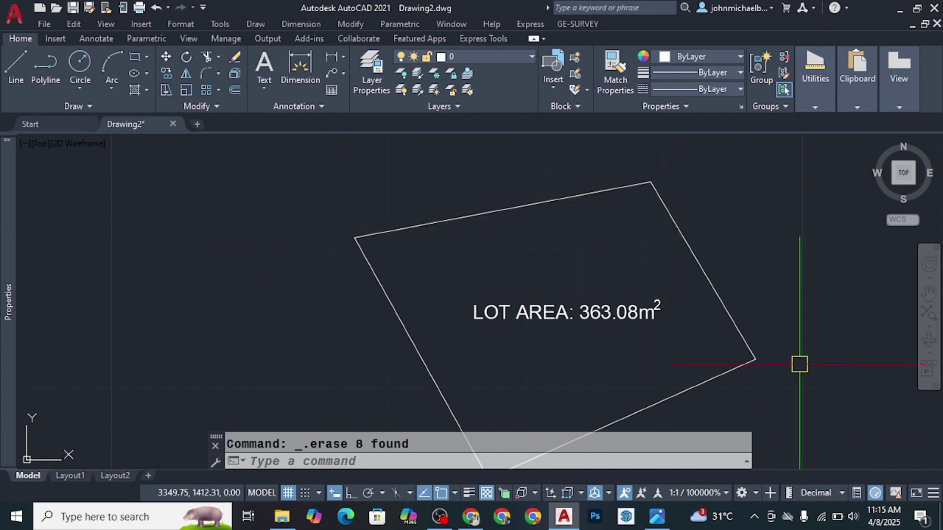
{"action": "mouse_move", "coordinate": [543, 336]}
{"action": "middle_mouse_down"}
{"action": "mouse_move", "coordinate": [546, 294]}
{"action": "mouse_move", "coordinate": [551, 339]}
{"action": "middle_mouse_up"}
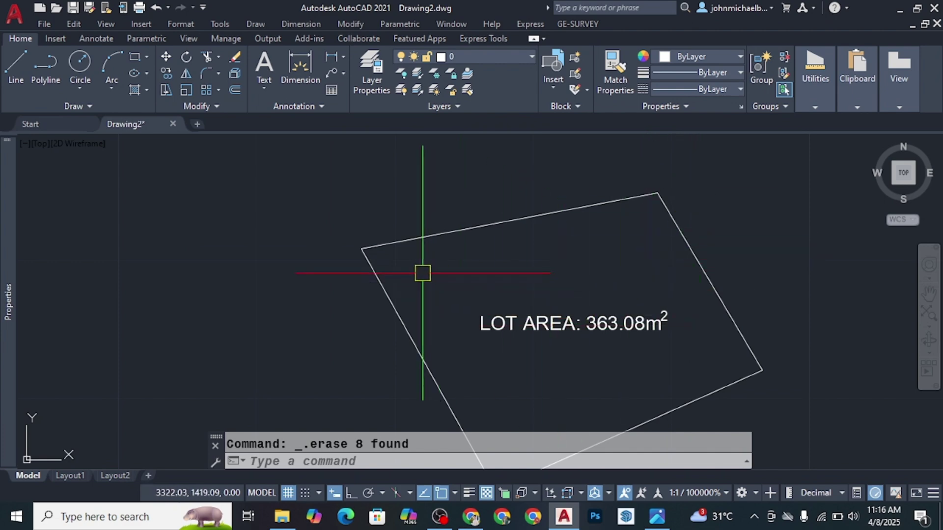
{"action": "scroll", "coordinate": [388, 247], "scroll_direction": "up", "scroll_amount": 2}
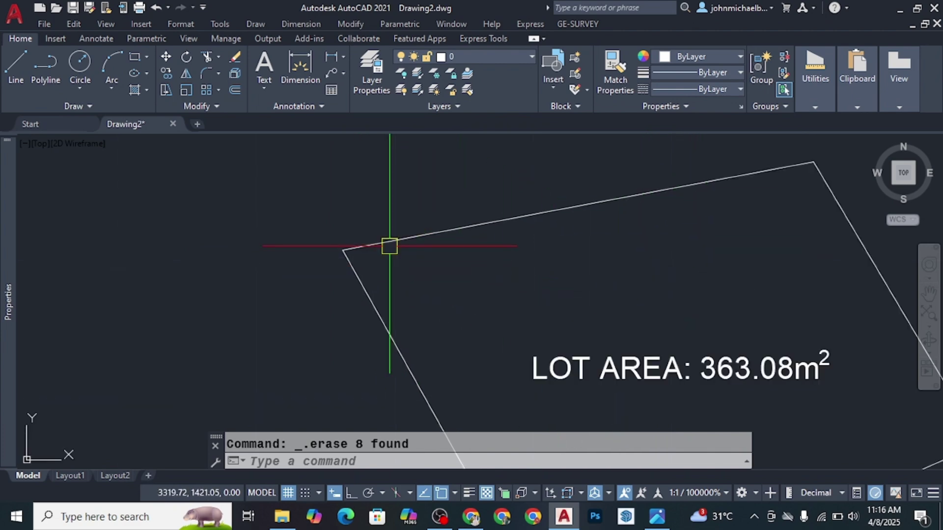
{"action": "left_click", "coordinate": [542, 371]}
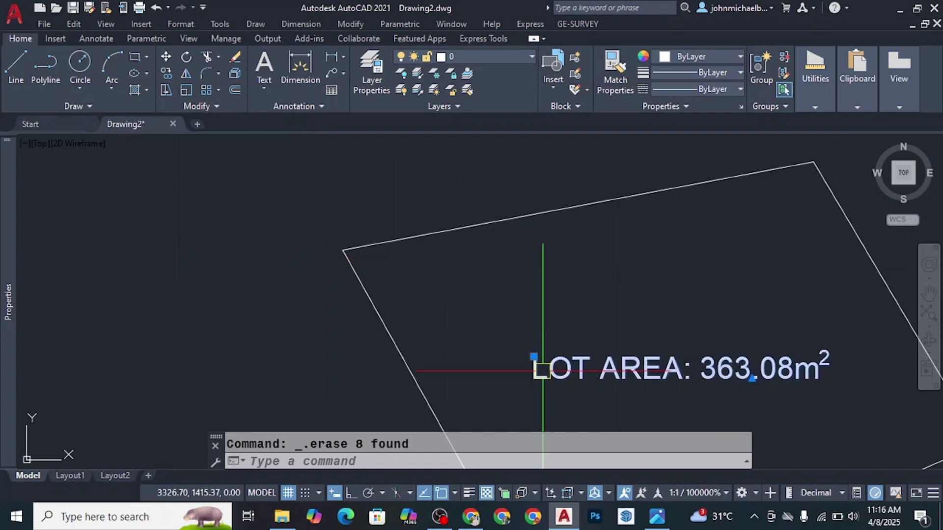
{"action": "left_click", "coordinate": [166, 56]}
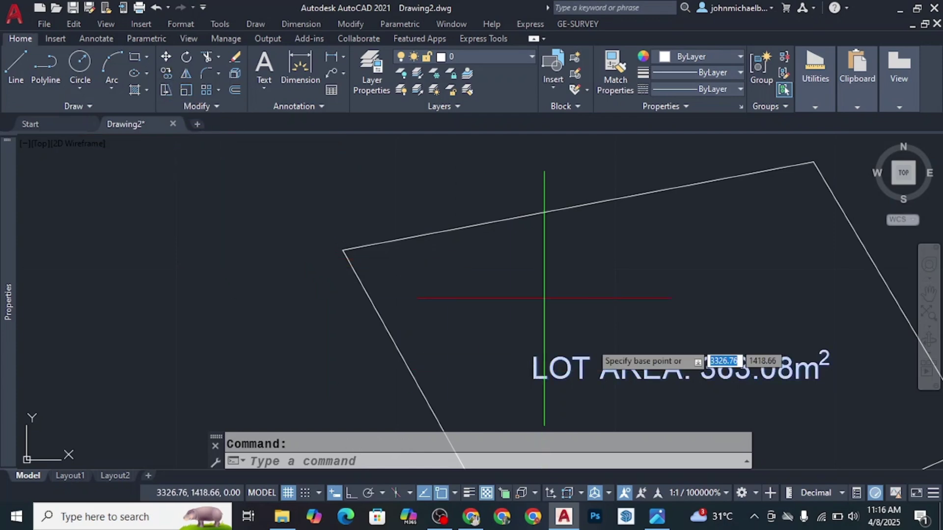
{"action": "left_click", "coordinate": [533, 379]}
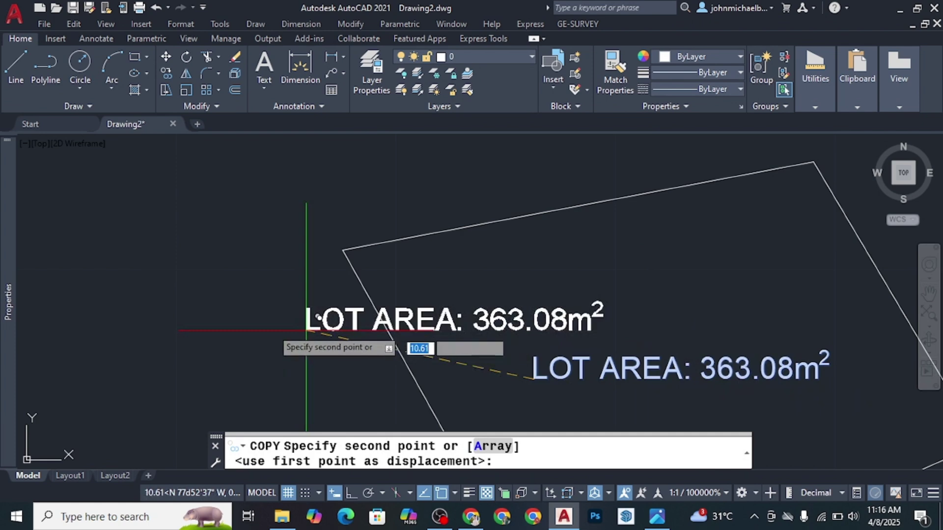
{"action": "left_click", "coordinate": [148, 325]}
{"action": "key", "text": "Escape"}
Step: Change the copied label's text to 1, narrow its text frame, and centre the text in it
{"action": "left_click", "coordinate": [171, 316]}
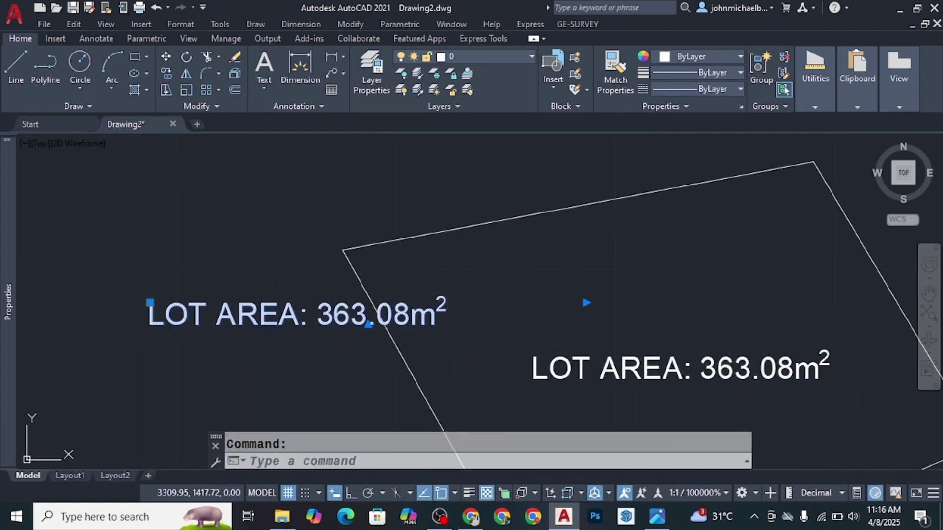
{"action": "double_click", "coordinate": [177, 319]}
{"action": "type", "text": "1"}
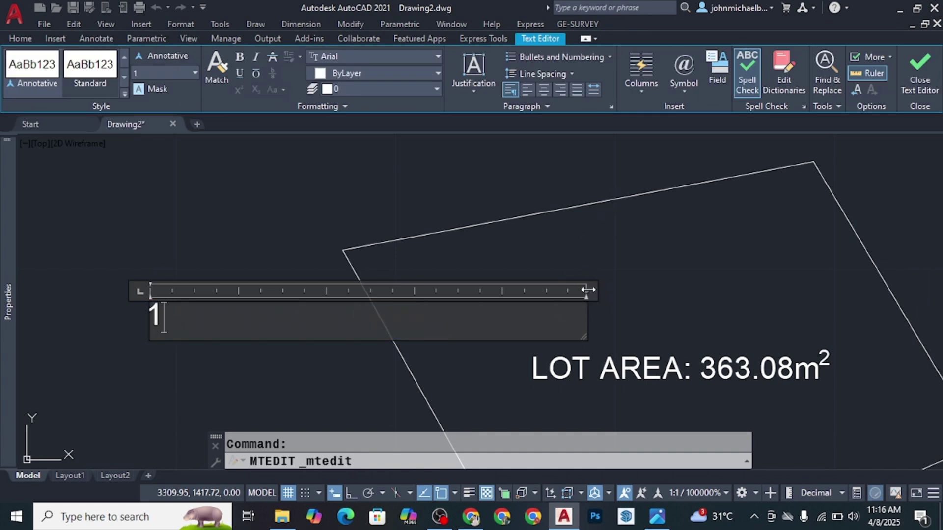
{"action": "left_click_drag", "start_coordinate": [587, 290], "coordinate": [228, 290]}
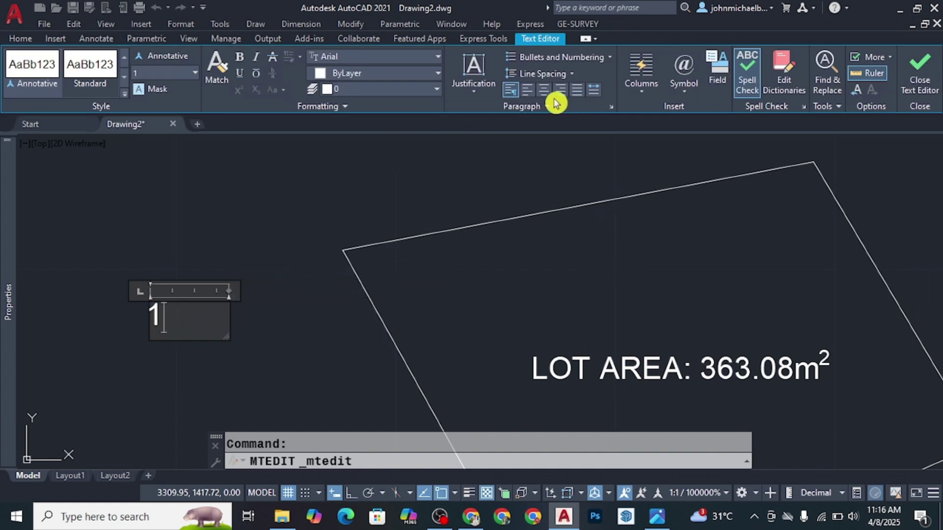
{"action": "left_click", "coordinate": [105, 345]}
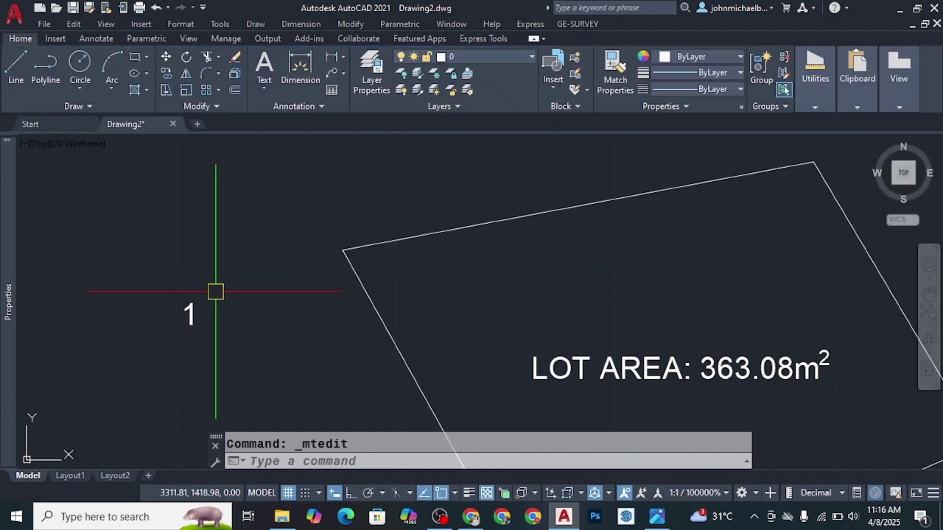
Step: Move the label 1 to just below the lot's southernmost corner
{"action": "left_click", "coordinate": [186, 309]}
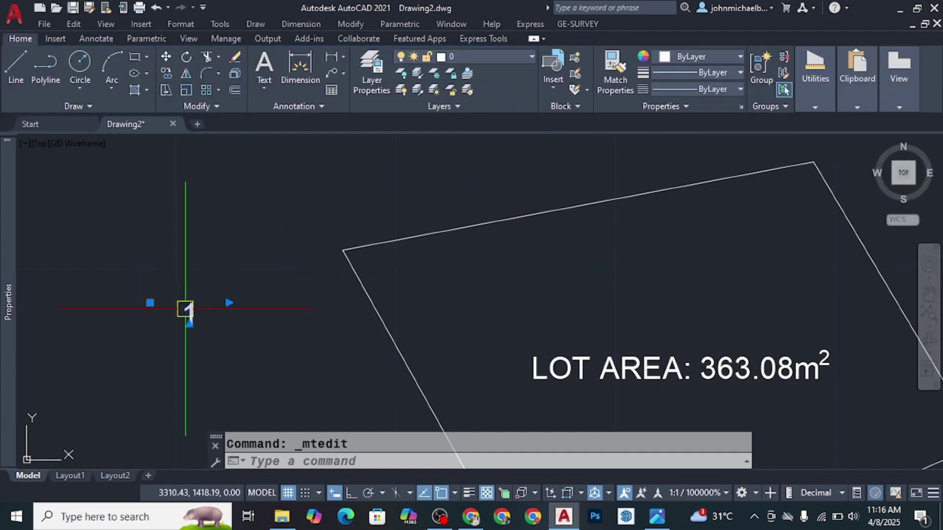
{"action": "left_click", "coordinate": [166, 57]}
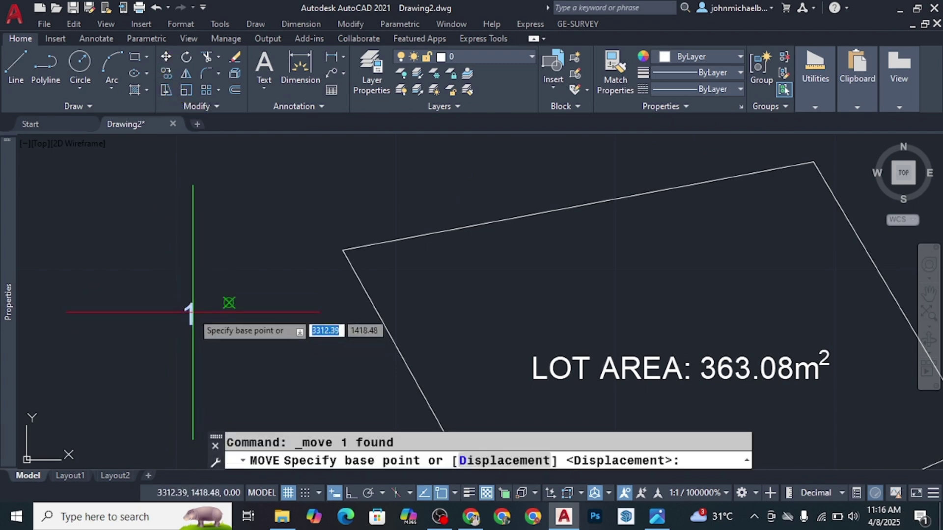
{"action": "left_click", "coordinate": [228, 303]}
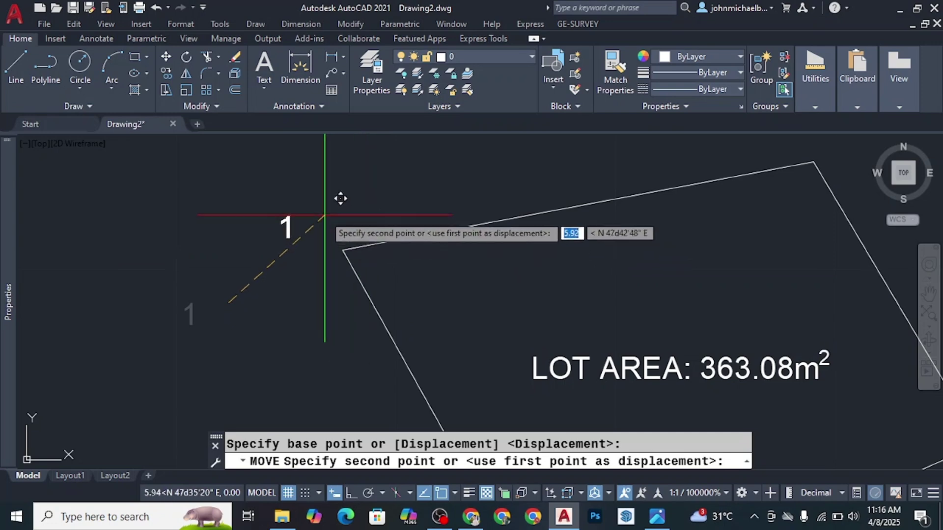
{"action": "scroll", "coordinate": [339, 211], "scroll_direction": "down", "scroll_amount": 5}
{"action": "scroll", "coordinate": [383, 312], "scroll_direction": "up", "scroll_amount": 6}
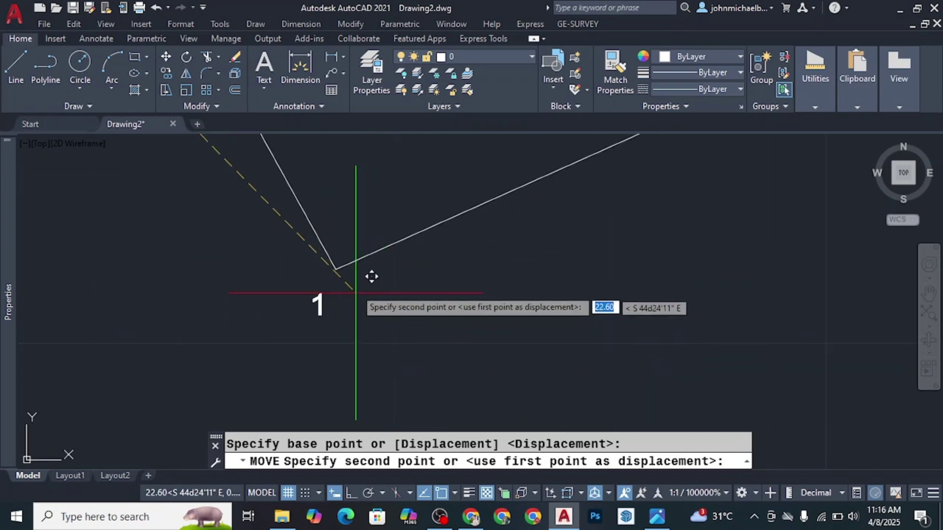
{"action": "left_click", "coordinate": [374, 272]}
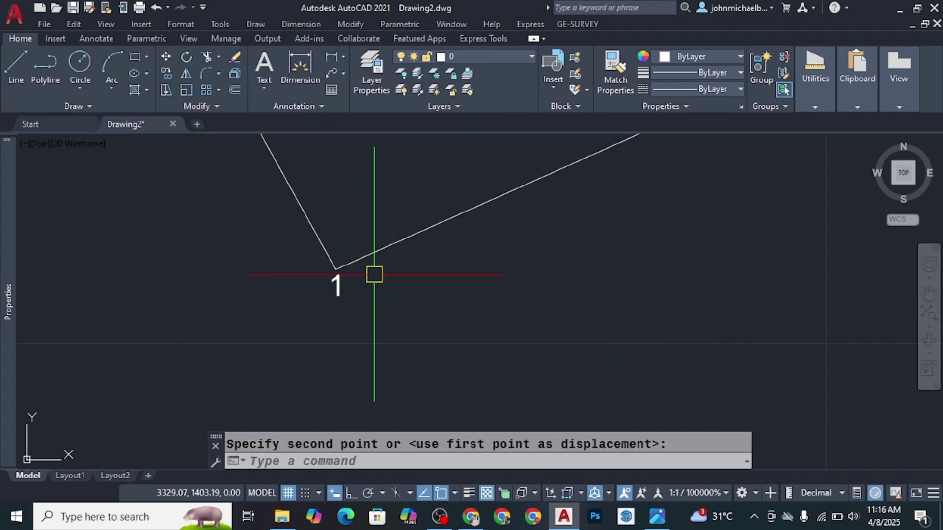
Step: Copy the corner label 1 from the southernmost corner to just outside the lot's easternmost, northernmost and westernmost corners
{"action": "left_click", "coordinate": [335, 284]}
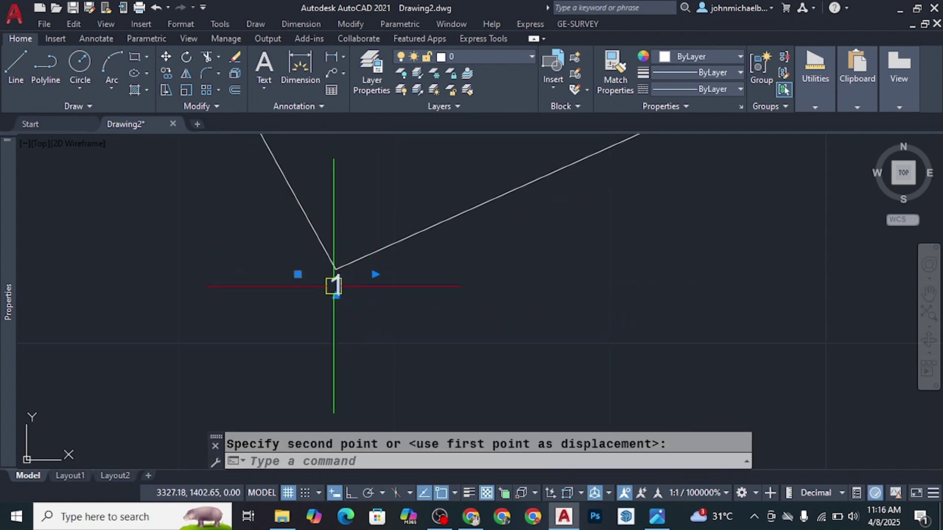
{"action": "left_click", "coordinate": [165, 75]}
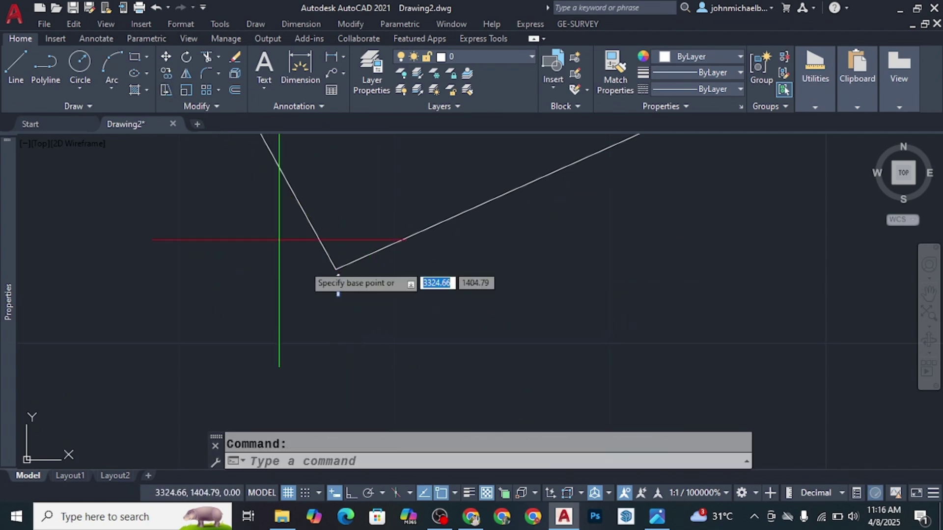
{"action": "scroll", "coordinate": [338, 283], "scroll_direction": "up", "scroll_amount": 2}
{"action": "left_click", "coordinate": [337, 275]}
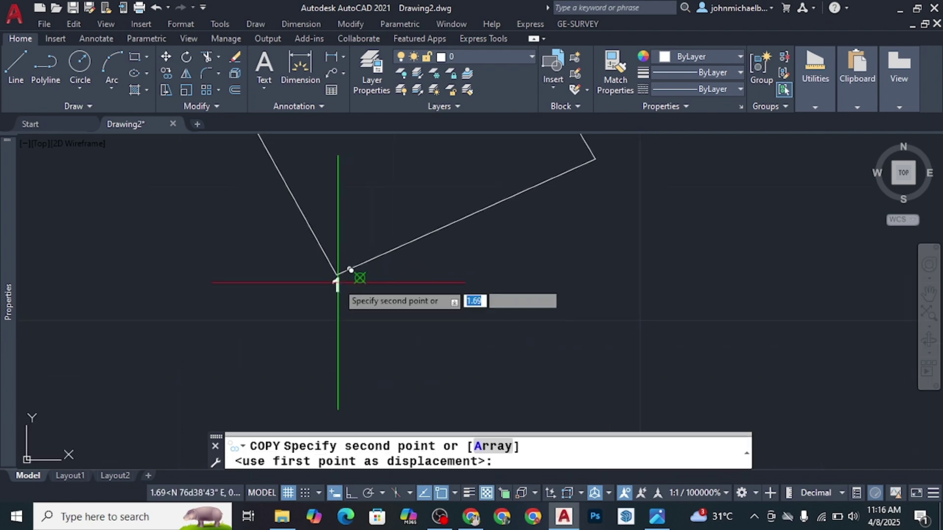
{"action": "scroll", "coordinate": [344, 275], "scroll_direction": "down", "scroll_amount": 3}
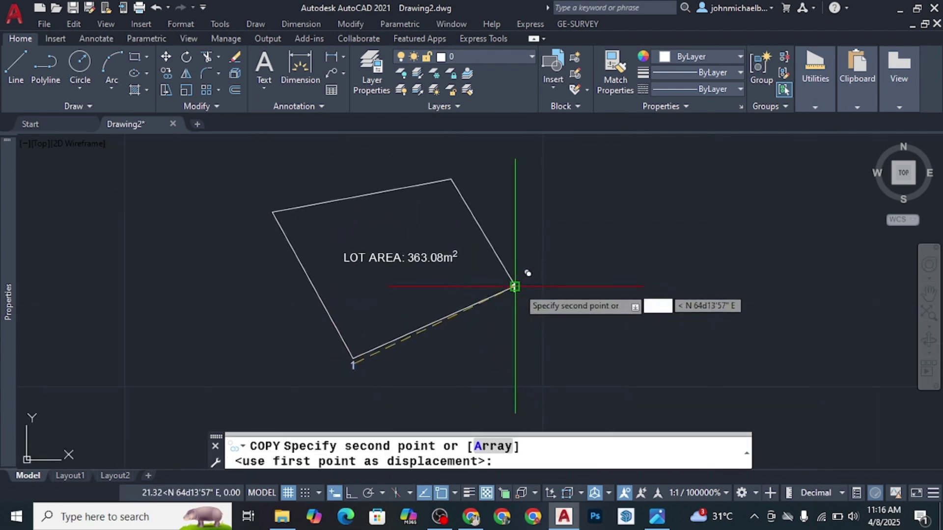
{"action": "scroll", "coordinate": [526, 275], "scroll_direction": "up", "scroll_amount": 4}
{"action": "scroll", "coordinate": [515, 273], "scroll_direction": "down", "scroll_amount": 3}
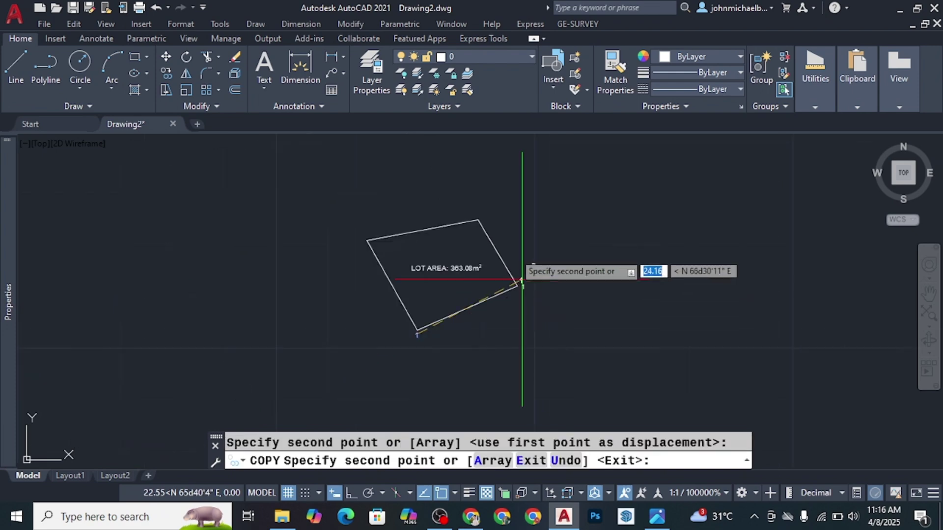
{"action": "scroll", "coordinate": [505, 264], "scroll_direction": "up", "scroll_amount": 5}
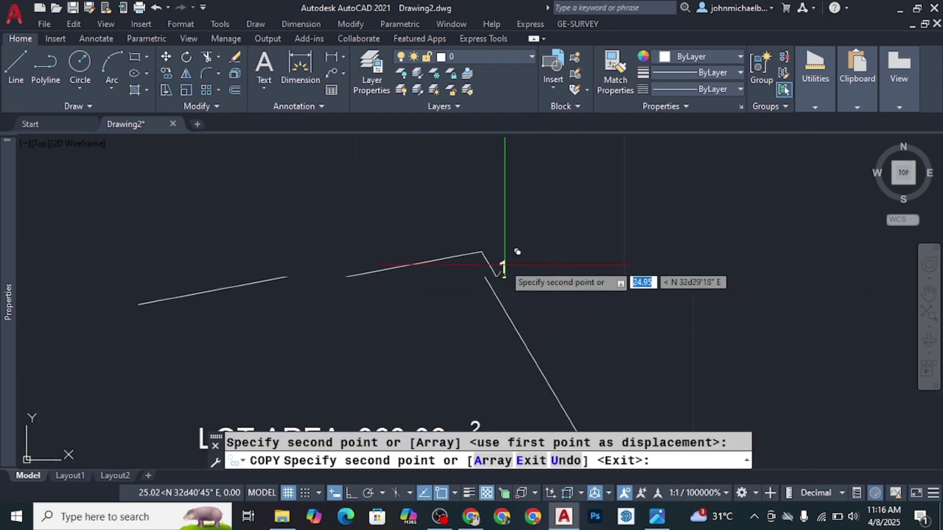
{"action": "left_click", "coordinate": [478, 228]}
{"action": "middle_click_drag", "start_coordinate": [379, 274], "coordinate": [437, 210]}
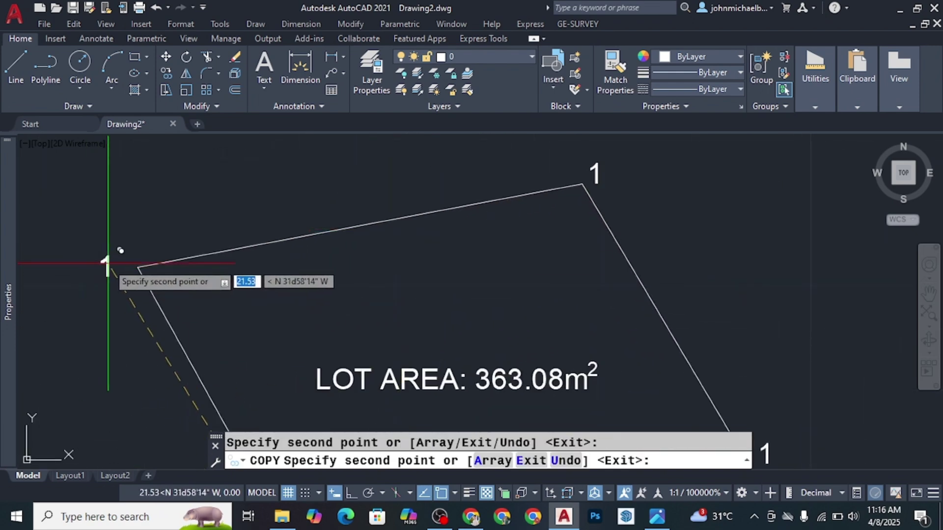
{"action": "key", "text": "Escape"}
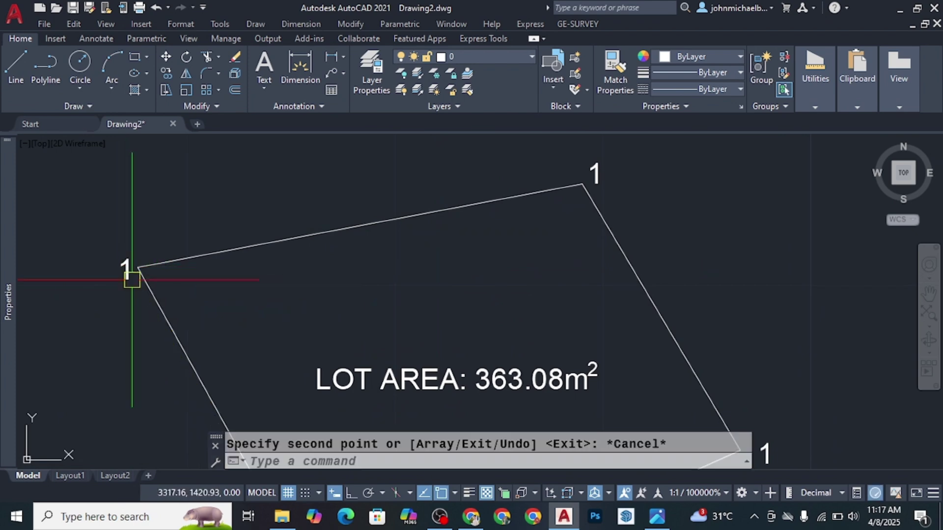
Step: Change the text of the label at the lot's easternmost corner to 2
{"action": "mouse_move", "coordinate": [131, 272]}
{"action": "middle_mouse_down"}
{"action": "mouse_move", "coordinate": [152, 172]}
{"action": "mouse_move", "coordinate": [106, 122]}
{"action": "mouse_move", "coordinate": [65, 186]}
{"action": "middle_mouse_up"}
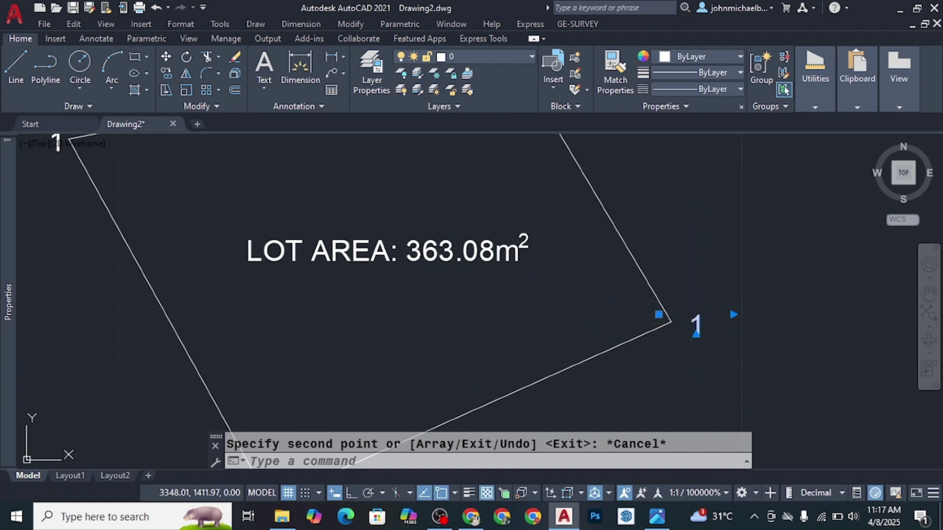
{"action": "double_click", "coordinate": [700, 326]}
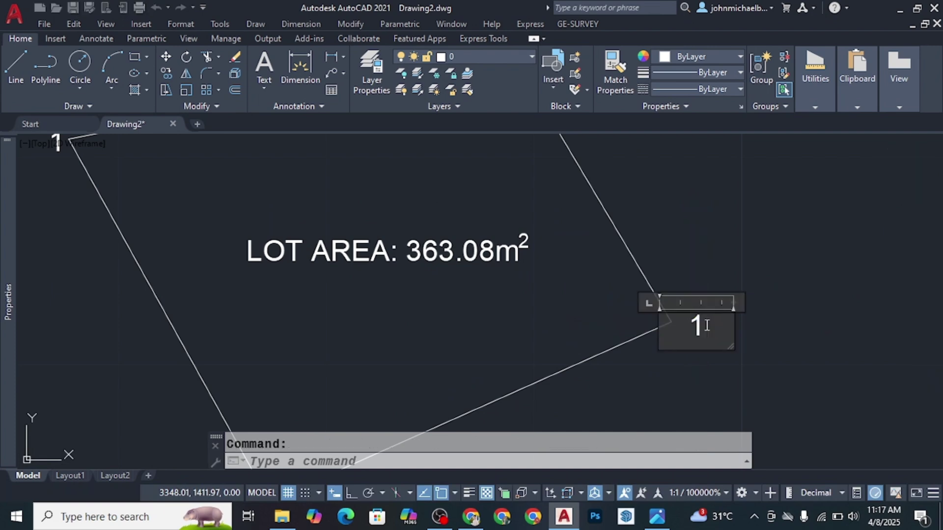
{"action": "type", "text": "2"}
{"action": "left_click", "coordinate": [705, 231]}
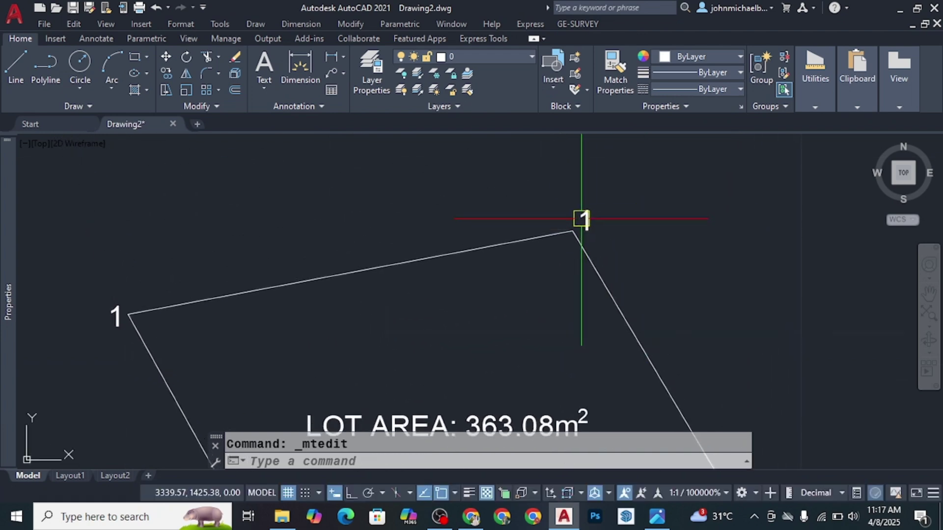
Step: Change the text of the label at the lot's northernmost corner to 3
{"action": "left_click", "coordinate": [582, 215]}
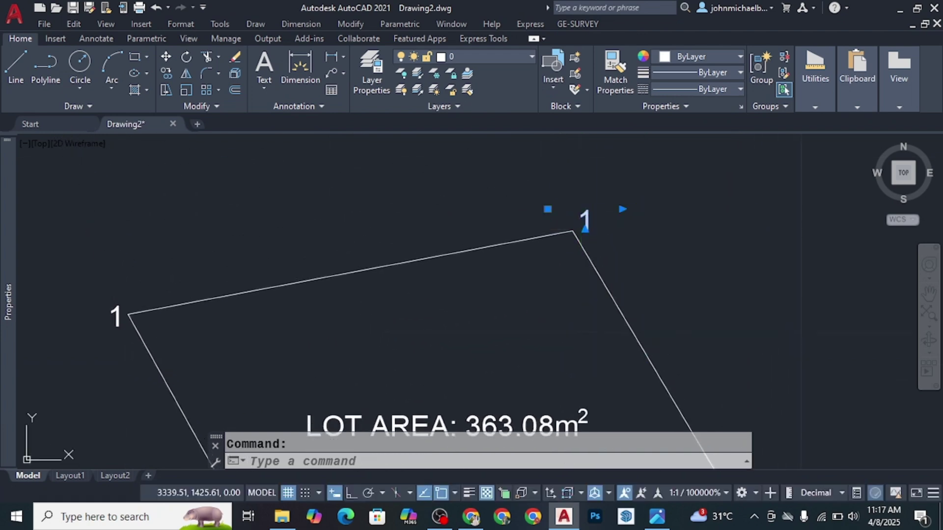
{"action": "double_click", "coordinate": [586, 219]}
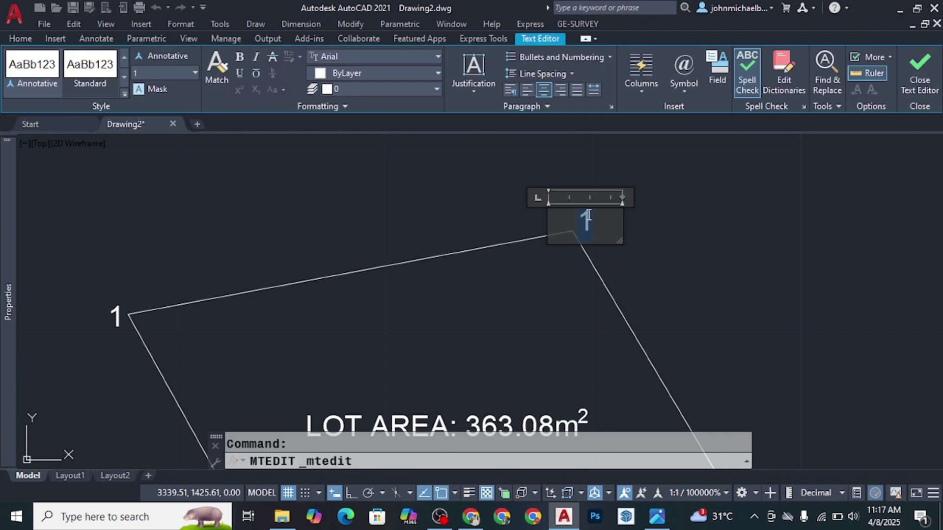
{"action": "type", "text": "3"}
{"action": "left_click", "coordinate": [545, 215]}
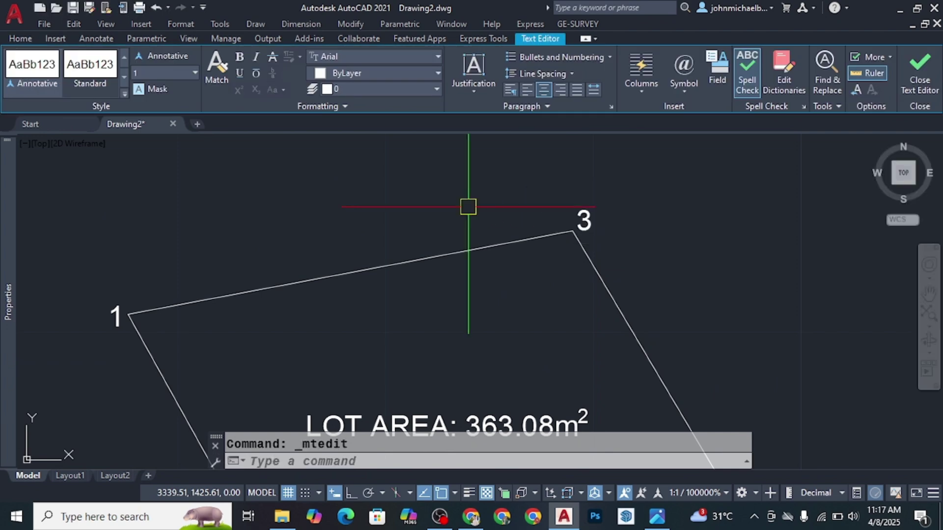
Step: Change the text of the label at the lot's westernmost corner to 4
{"action": "left_click", "coordinate": [116, 309]}
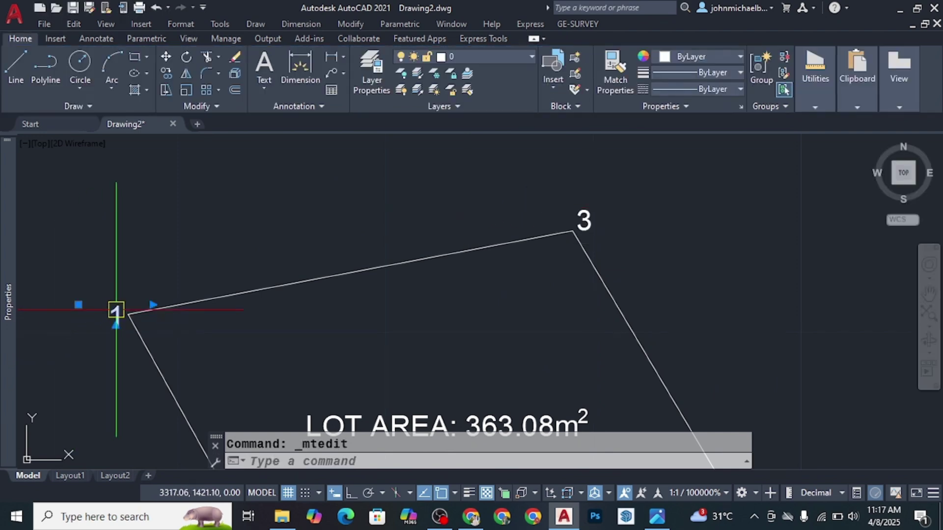
{"action": "double_click", "coordinate": [116, 310]}
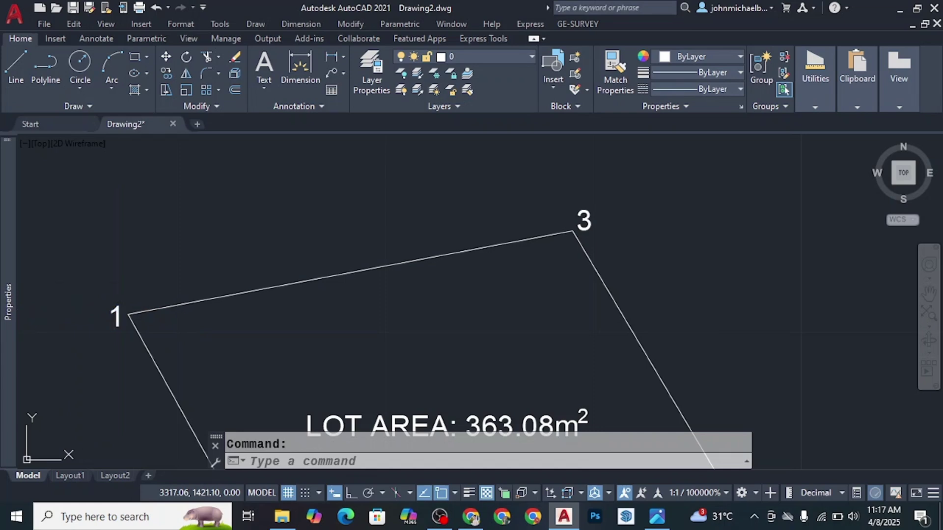
{"action": "double_click", "coordinate": [117, 314]}
{"action": "type", "text": "4"}
{"action": "left_click", "coordinate": [172, 256]}
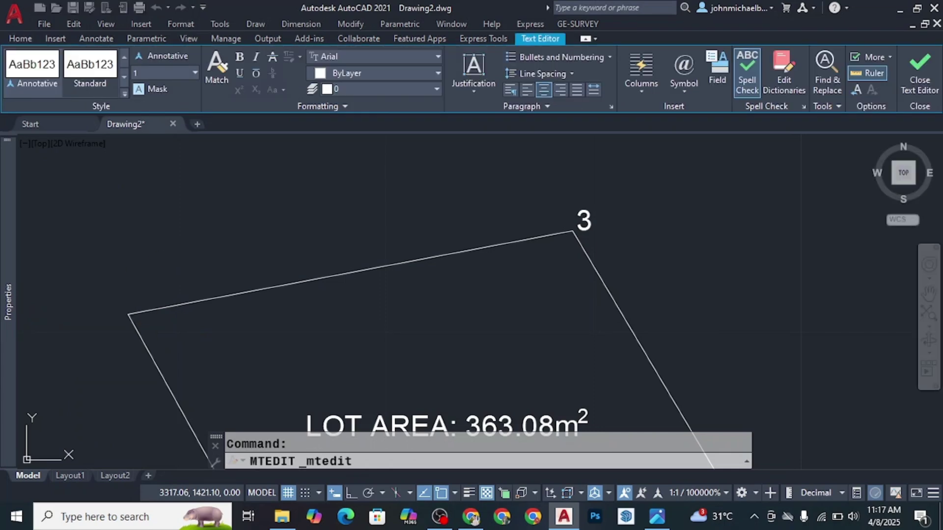
Step: Hatch the inside of the lot boundary with the ANSI32 pattern
{"action": "scroll", "coordinate": [268, 226], "scroll_direction": "down", "scroll_amount": 2}
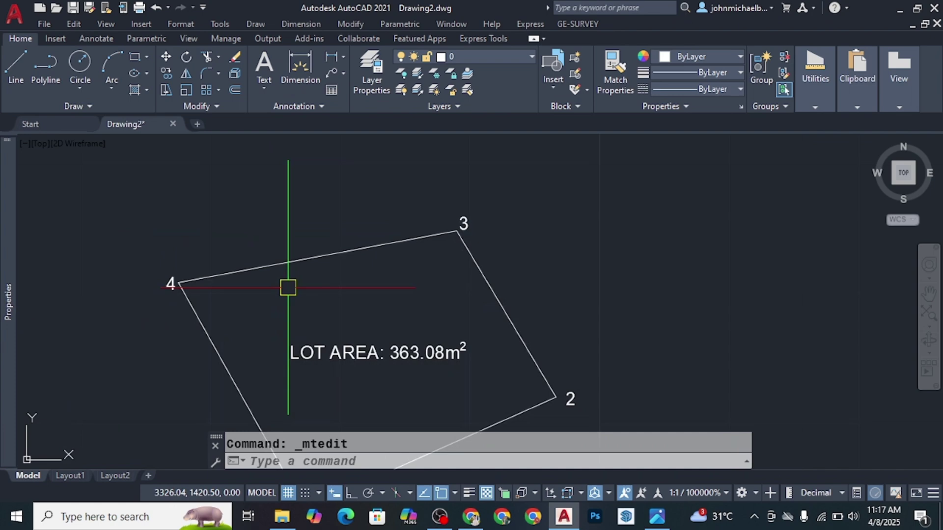
{"action": "mouse_move", "coordinate": [286, 282]}
{"action": "middle_mouse_down"}
{"action": "mouse_move", "coordinate": [301, 268]}
{"action": "mouse_move", "coordinate": [294, 273]}
{"action": "middle_mouse_up"}
{"action": "scroll", "coordinate": [295, 273], "scroll_direction": "up", "scroll_amount": 2}
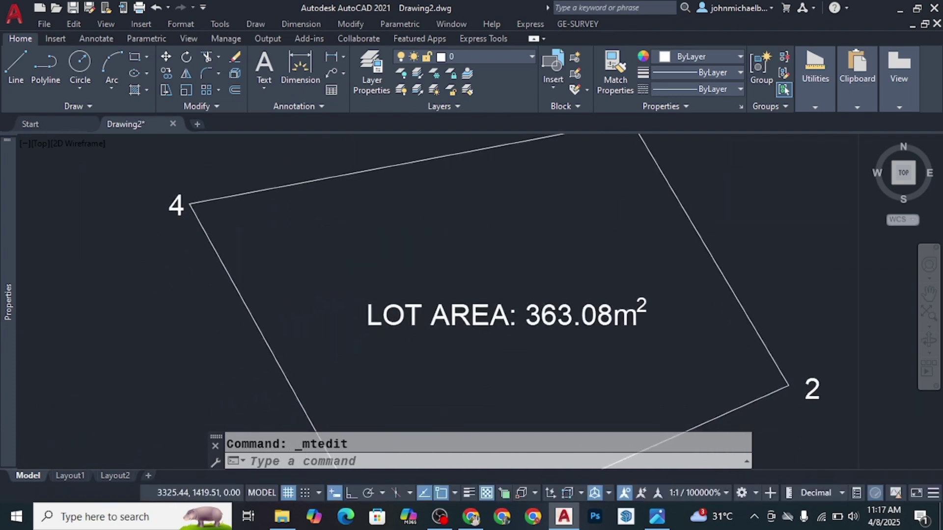
{"action": "scroll", "coordinate": [351, 231], "scroll_direction": "down", "scroll_amount": 3}
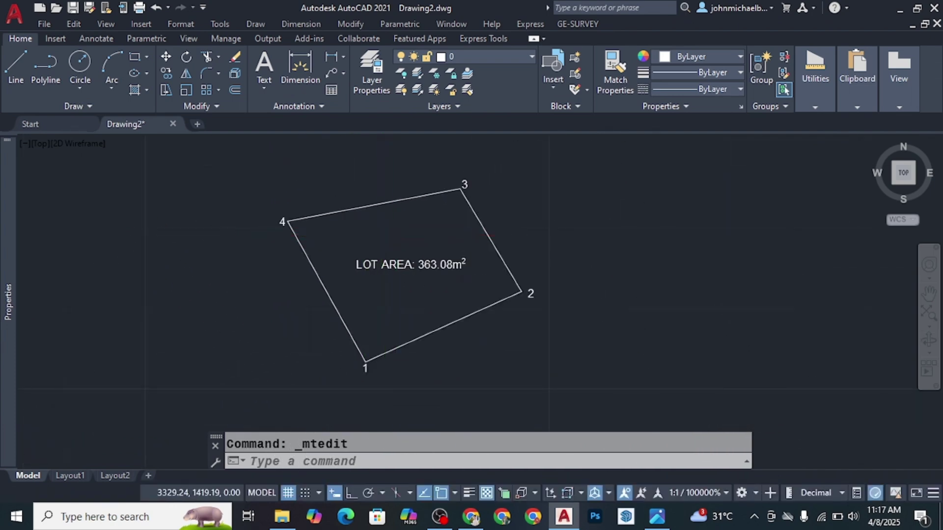
{"action": "scroll", "coordinate": [381, 234], "scroll_direction": "up", "scroll_amount": 2}
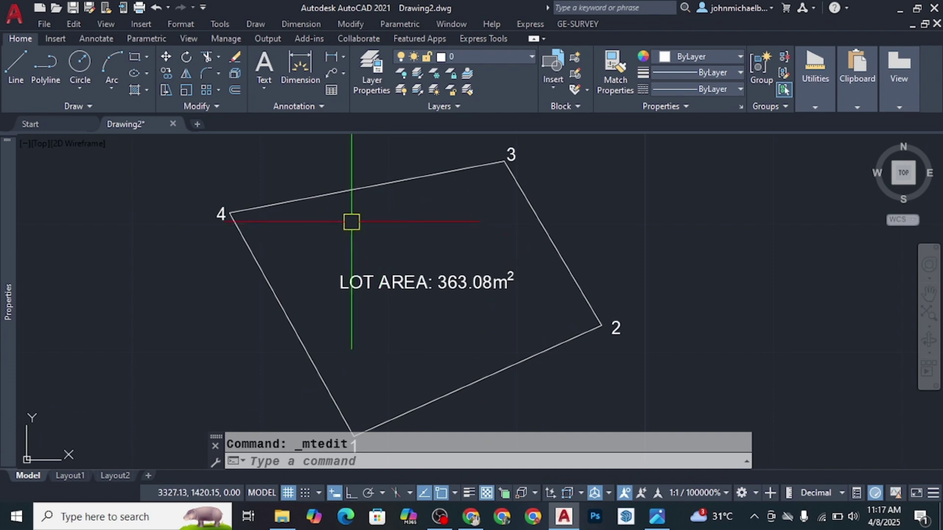
{"action": "type", "text": "hh"}
{"action": "key", "text": "Return"}
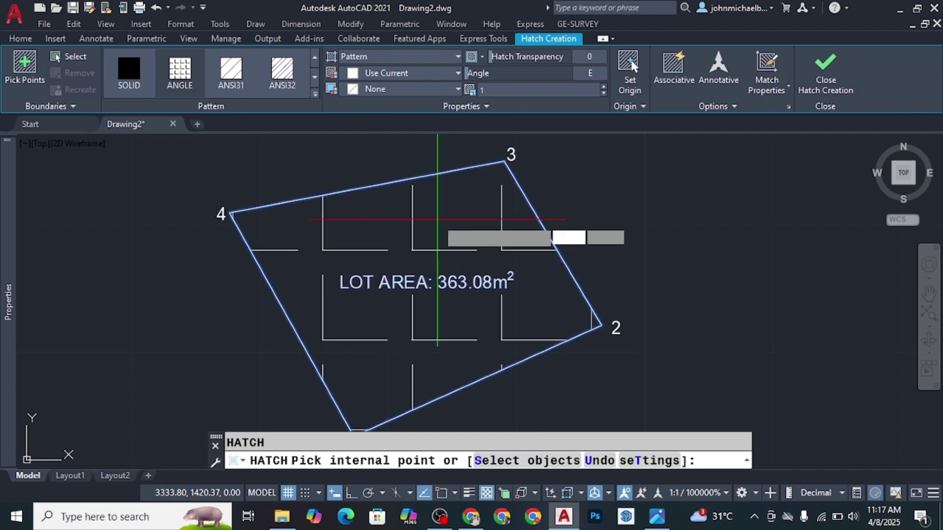
{"action": "left_click", "coordinate": [437, 219]}
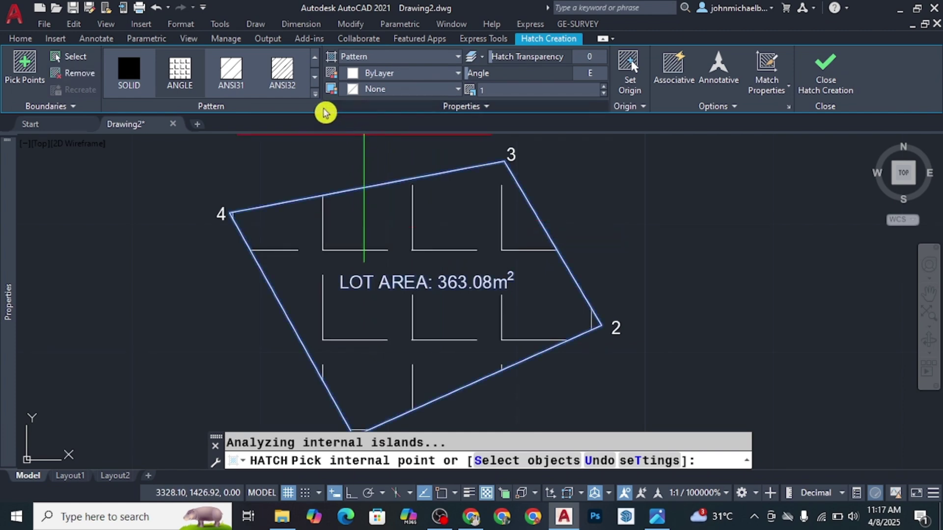
{"action": "left_click", "coordinate": [294, 83]}
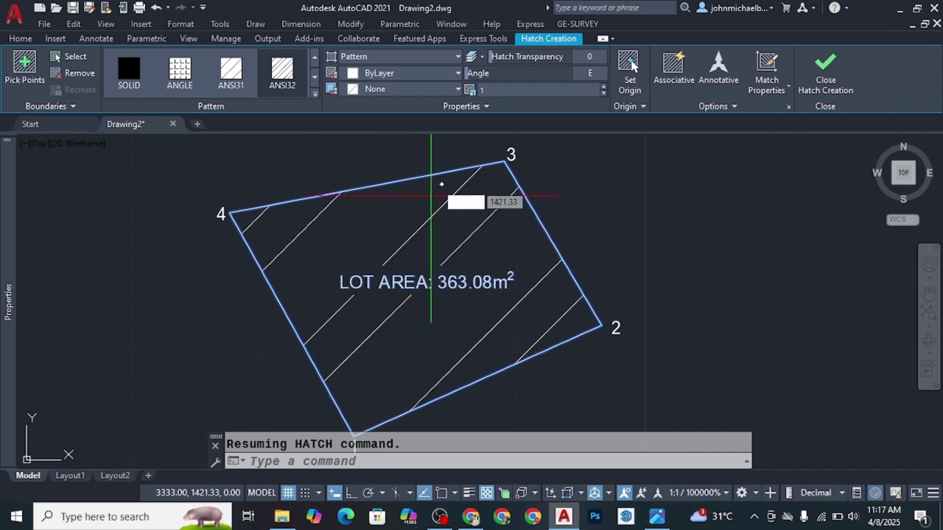
Step: Set the hatch pattern scale to 0.2 and finish the lot hatch
{"action": "left_click", "coordinate": [491, 90]}
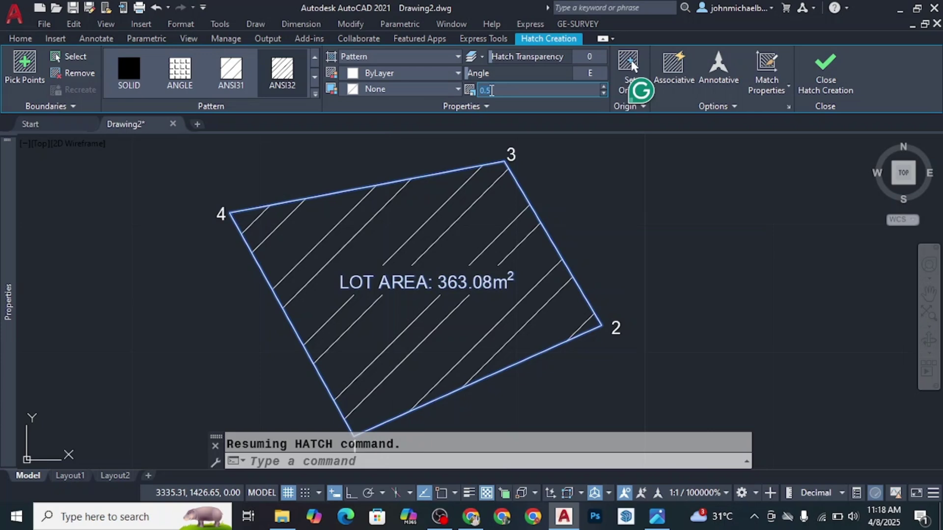
{"action": "type", "text": "0.2"}
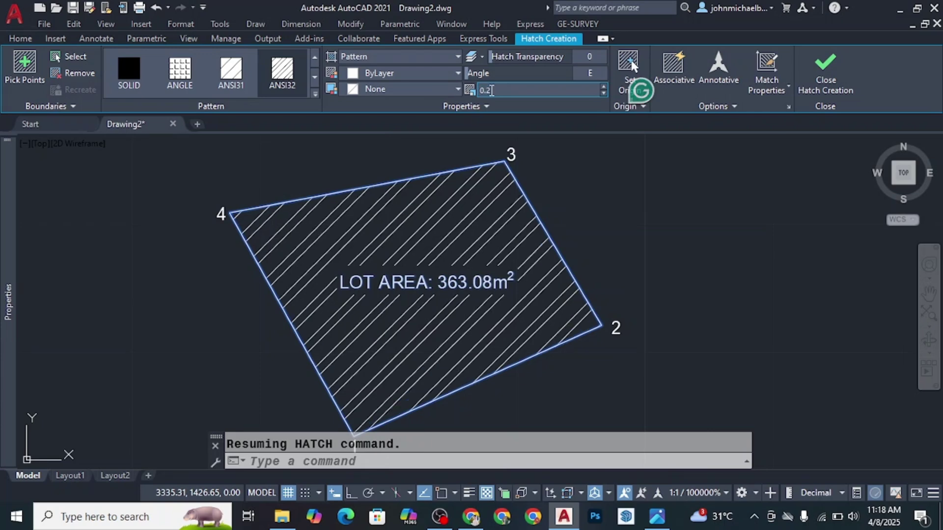
{"action": "left_click", "coordinate": [826, 80]}
{"action": "key", "text": "Escape"}
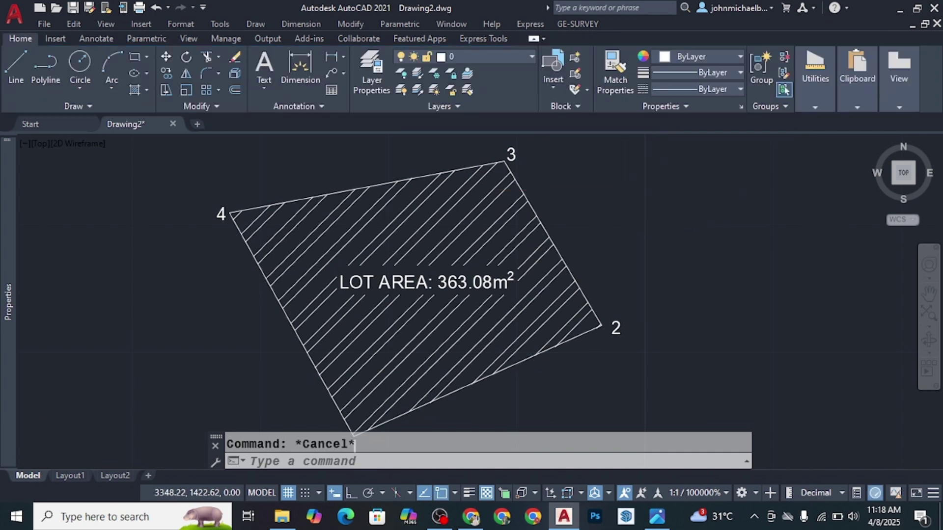
{"action": "scroll", "coordinate": [620, 191], "scroll_direction": "down", "scroll_amount": 2}
{"action": "scroll", "coordinate": [616, 192], "scroll_direction": "up", "scroll_amount": 2}
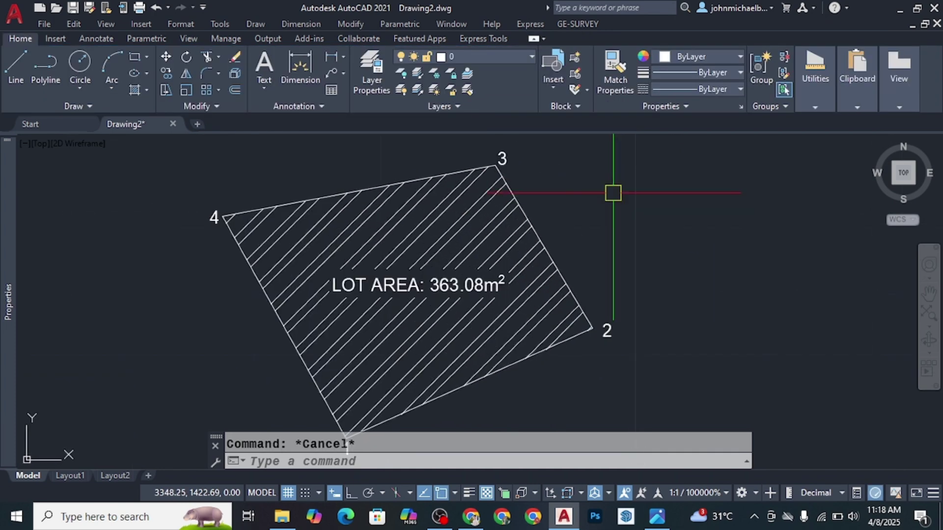
{"action": "scroll", "coordinate": [613, 192], "scroll_direction": "down", "scroll_amount": 2}
{"action": "middle_click_drag", "start_coordinate": [614, 191], "coordinate": [593, 191]}
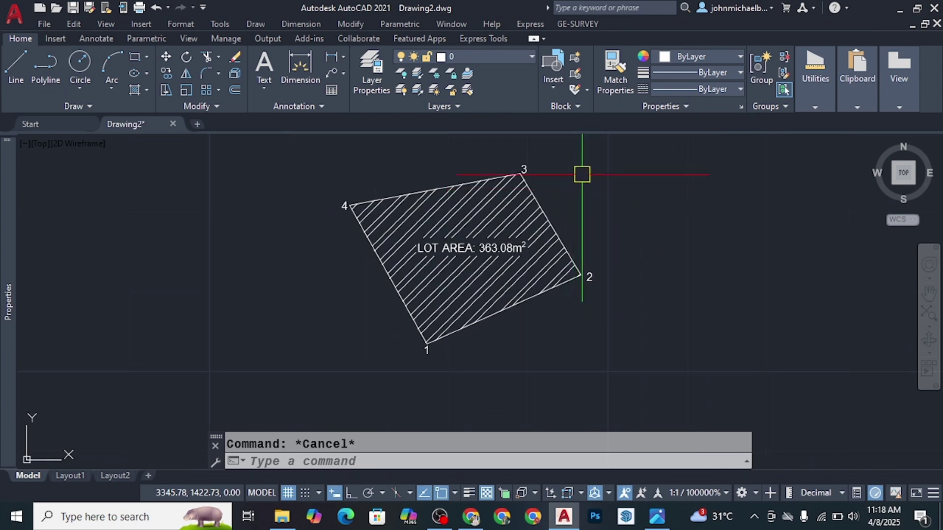
{"action": "scroll", "coordinate": [582, 169], "scroll_direction": "up", "scroll_amount": 2}
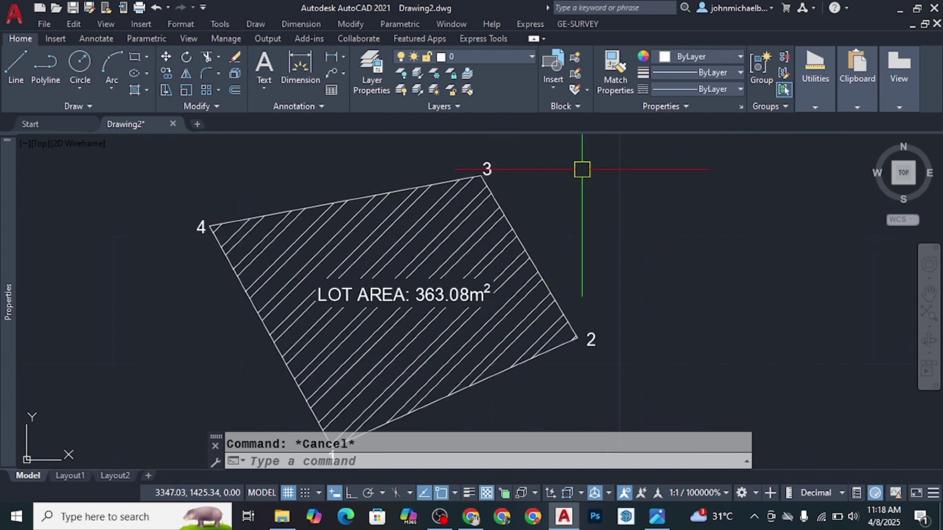